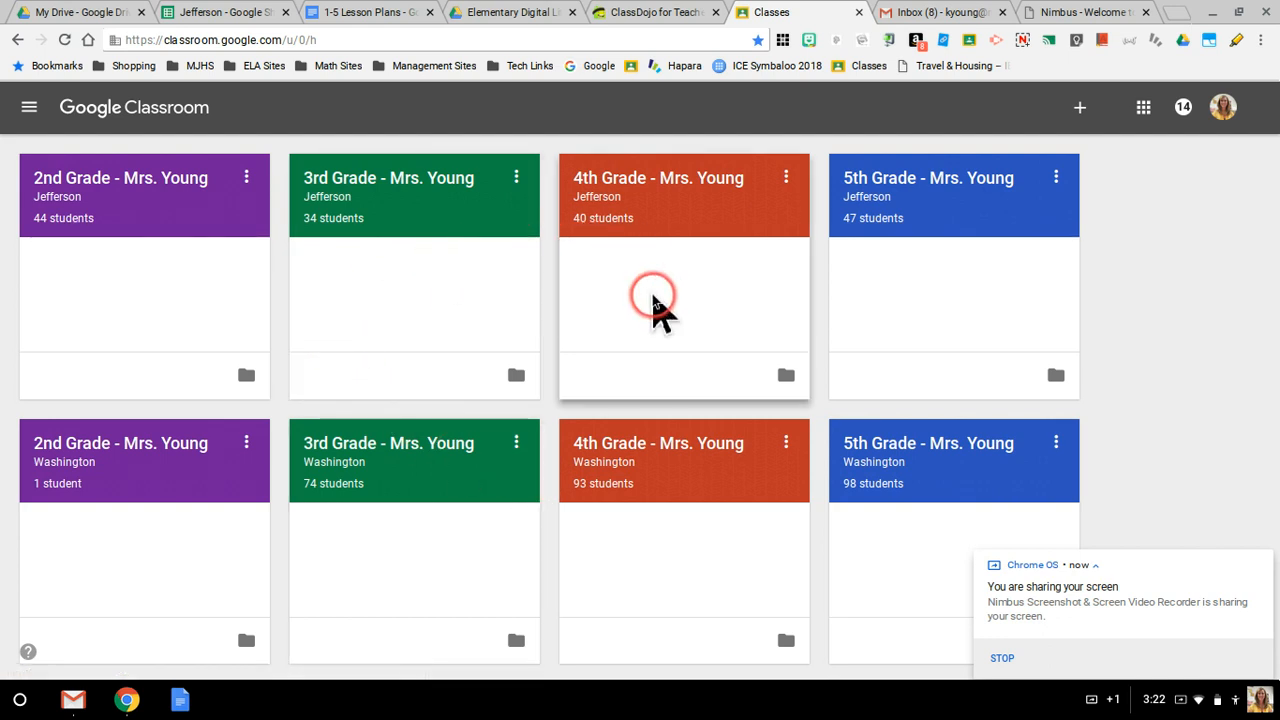
# Step: Review the class cards and the navigation list of taught, enrolled and archived classes
pyautogui.scroll(-3, 652, 300)
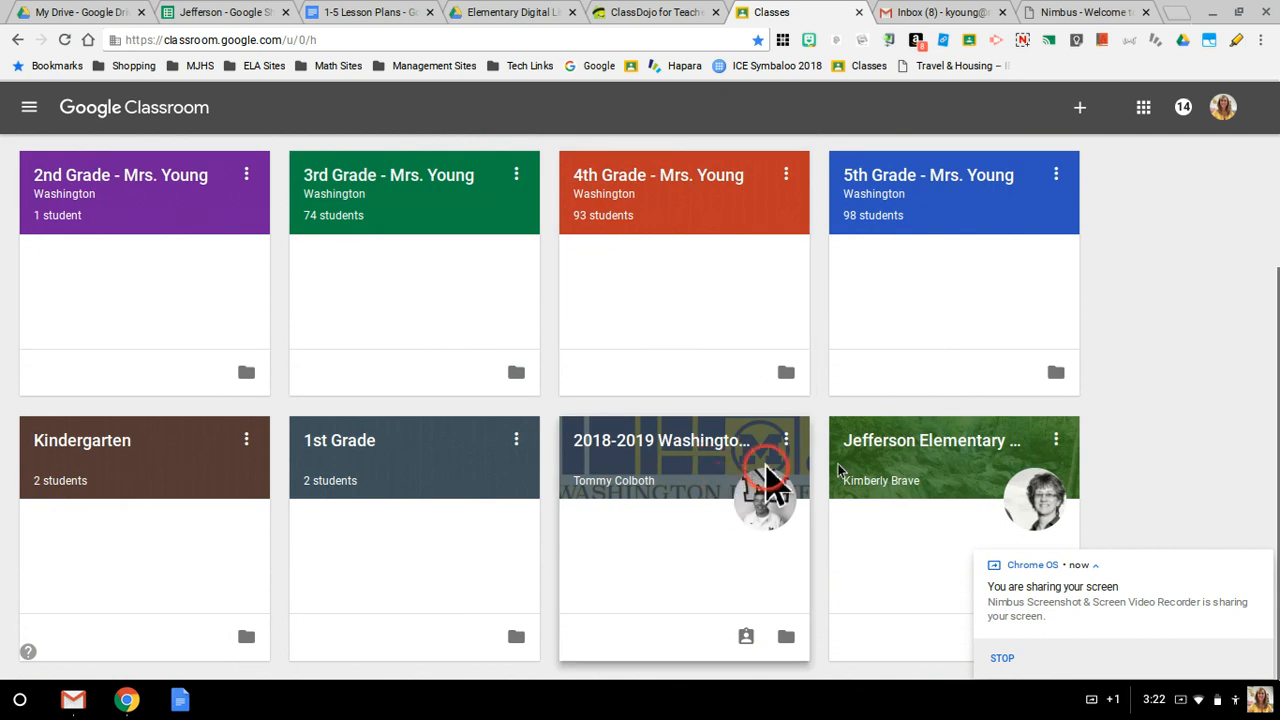
pyautogui.scroll(3, 563, 429)
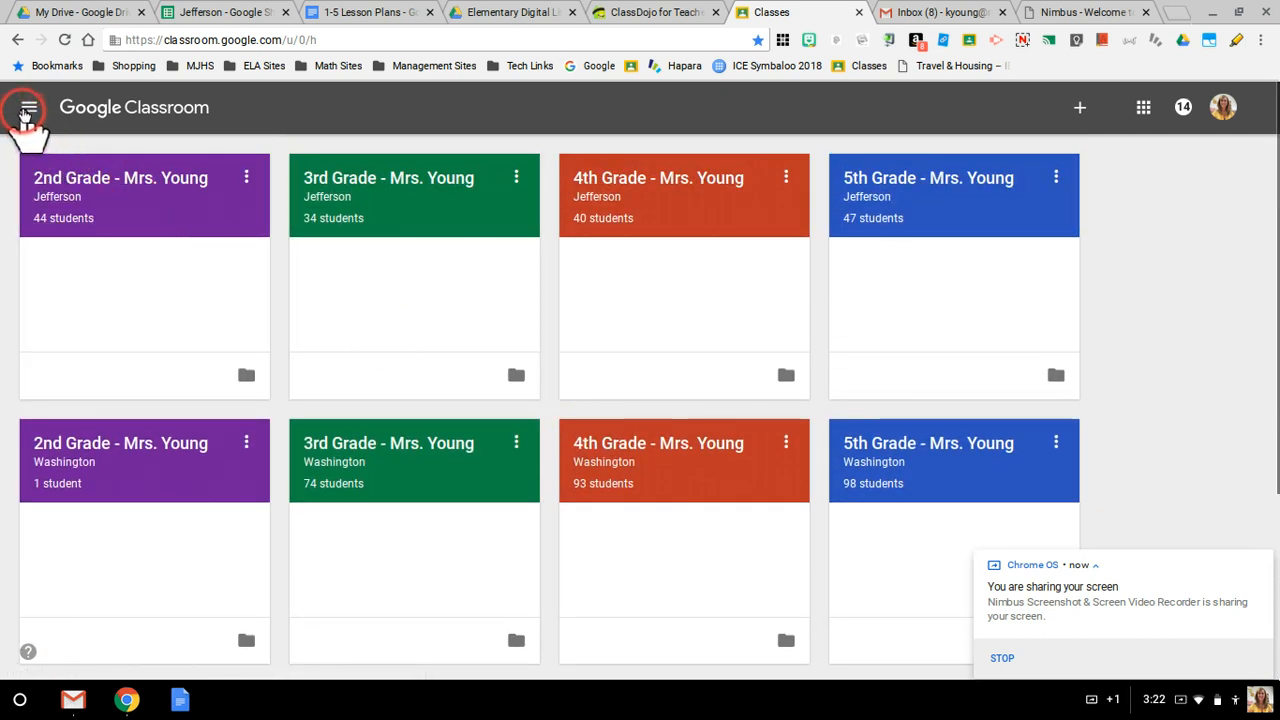
pyautogui.click(29, 110)
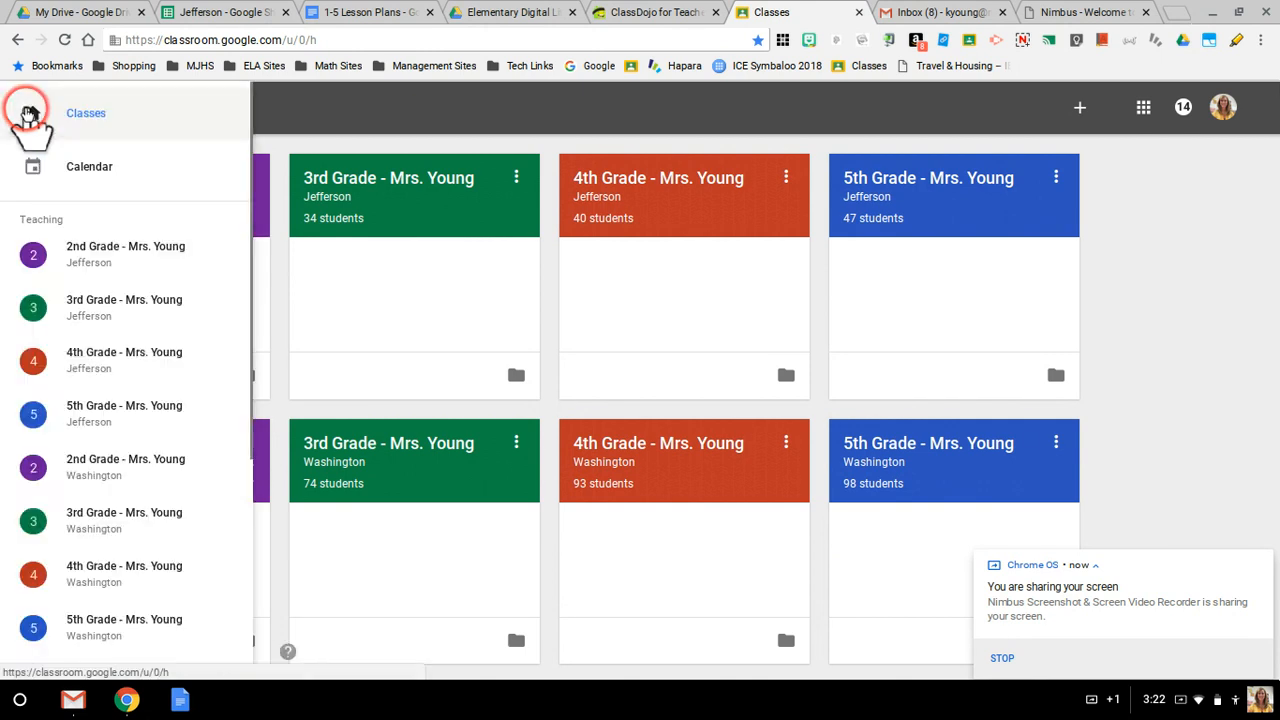
pyautogui.click(98, 118)
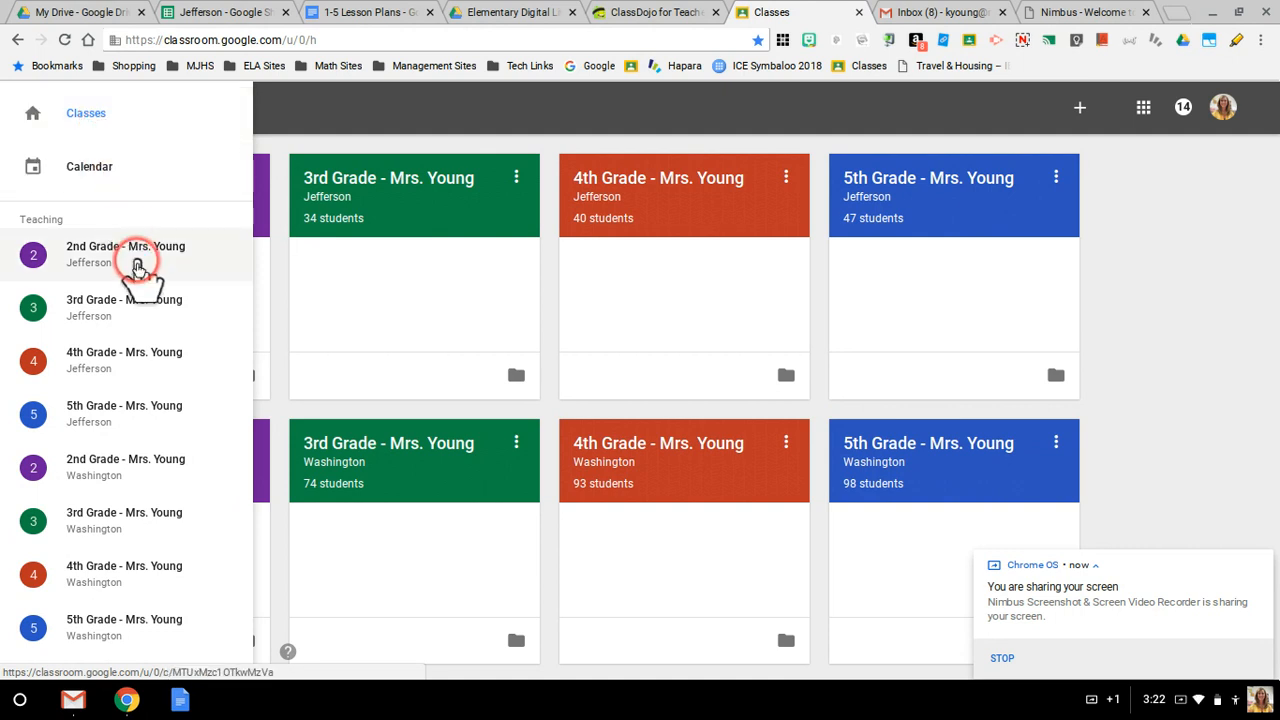
pyautogui.scroll(-2, 137, 285)
pyautogui.scroll(-1, 137, 285)
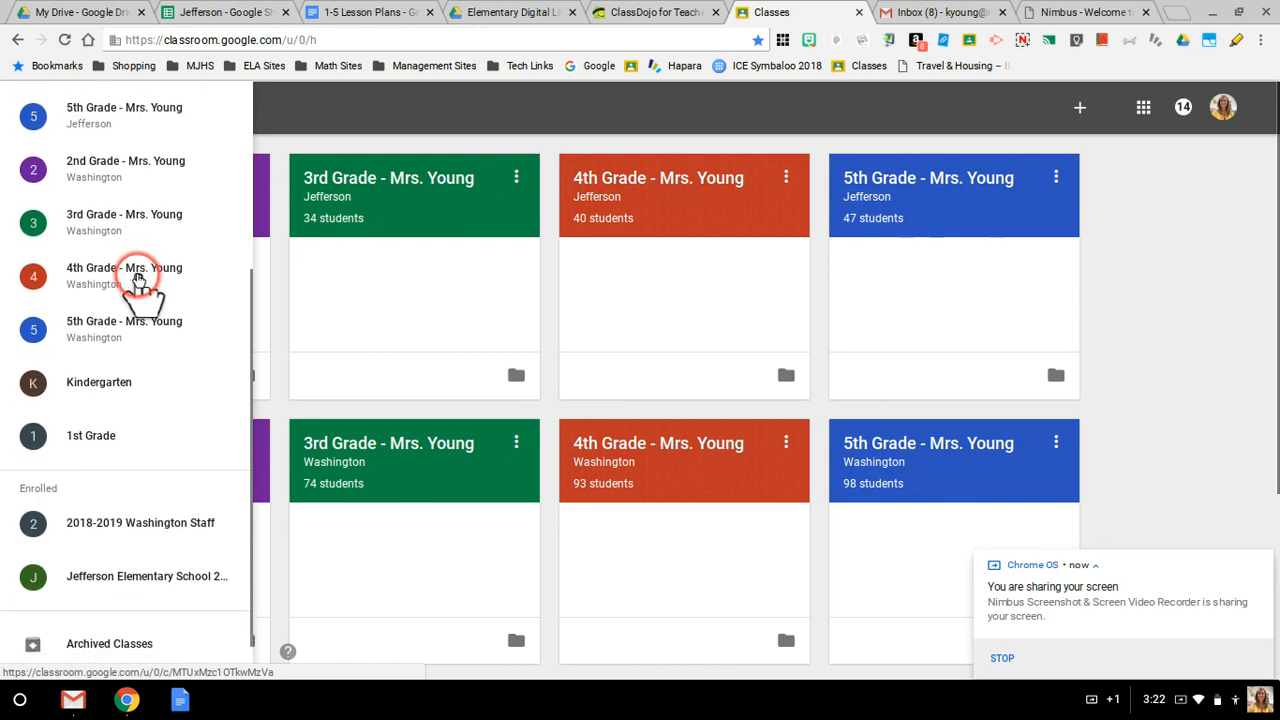
pyautogui.scroll(-1, 143, 557)
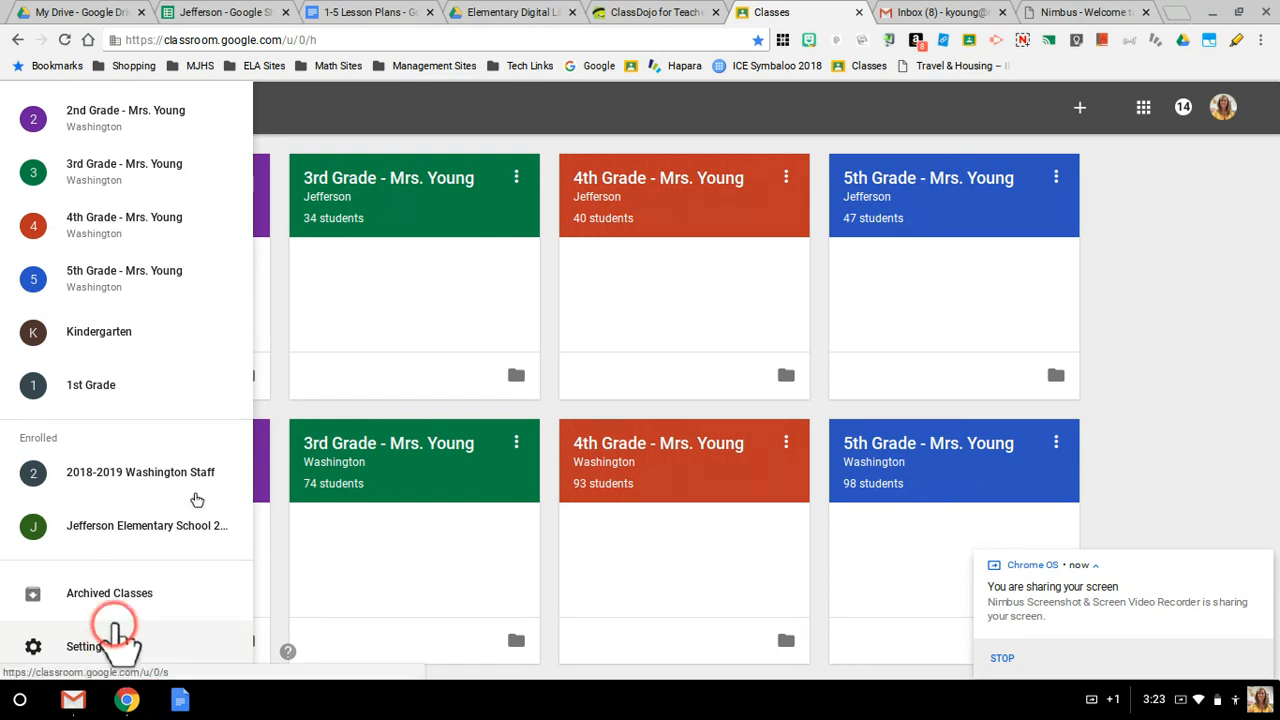
pyautogui.click(290, 425)
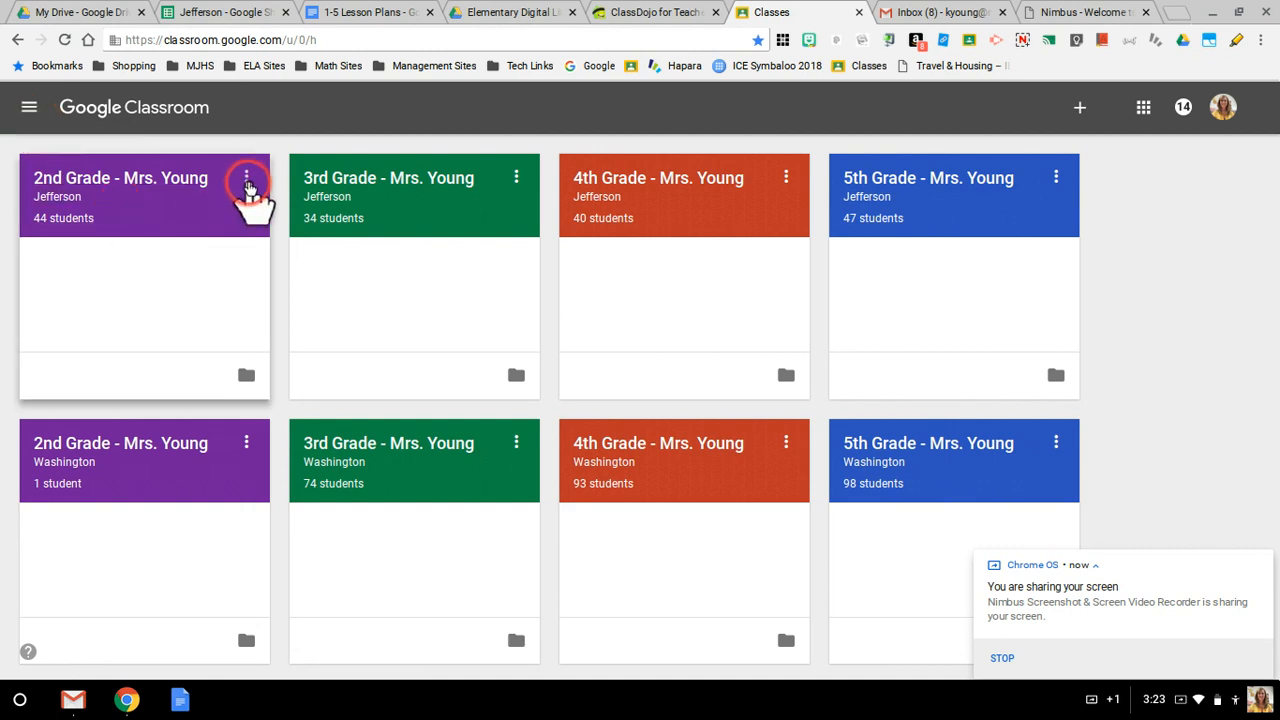
# Step: Examine the options available for the Jefferson 2nd Grade class card without applying any
pyautogui.click(247, 180)
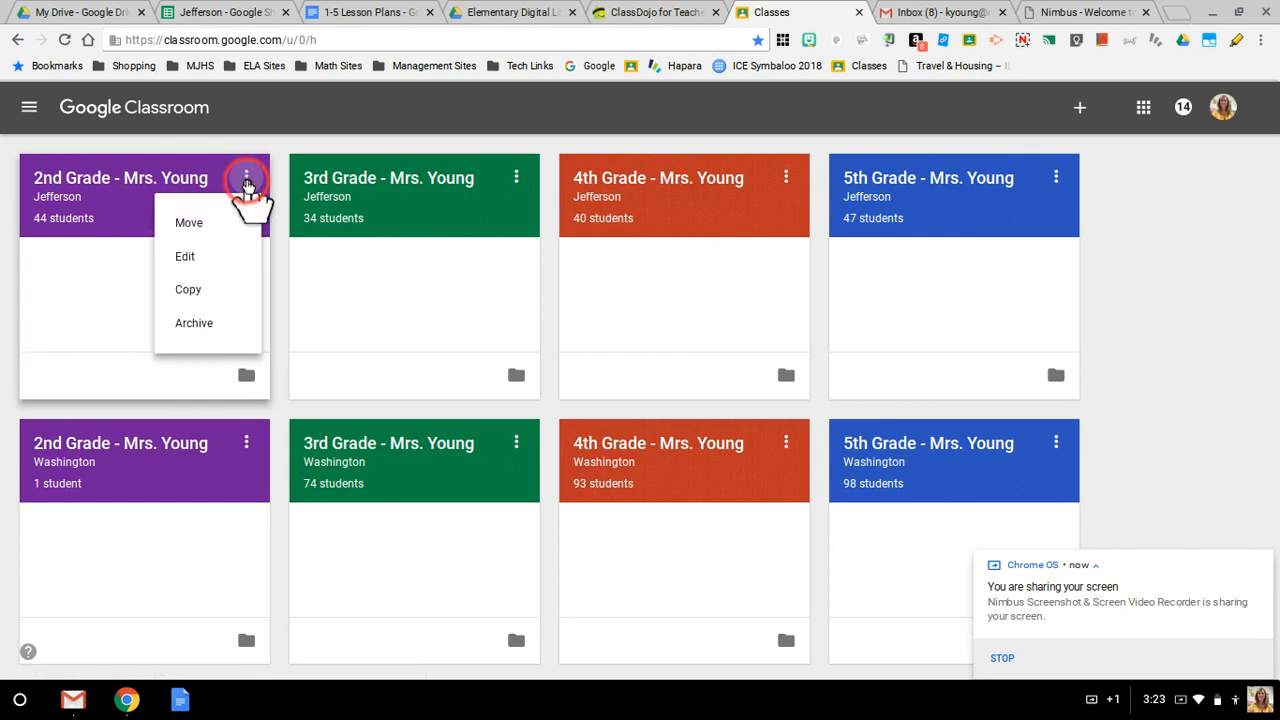
pyautogui.click(222, 224)
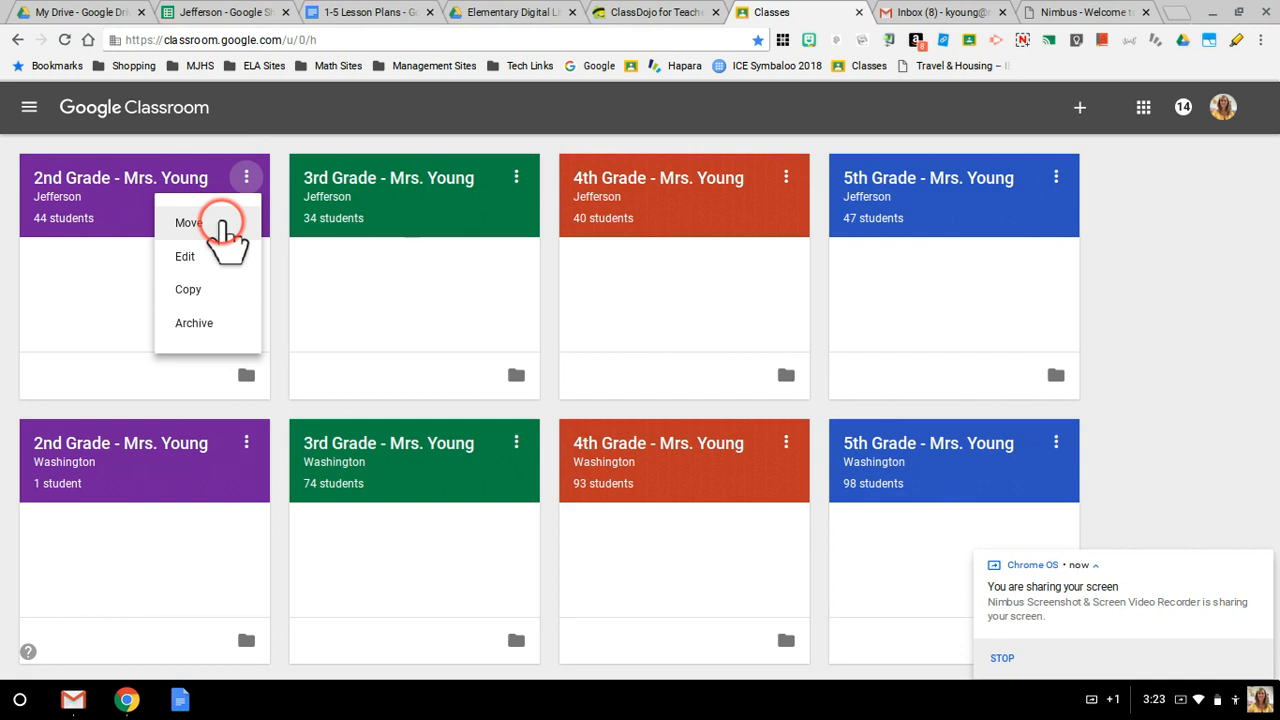
pyautogui.click(213, 262)
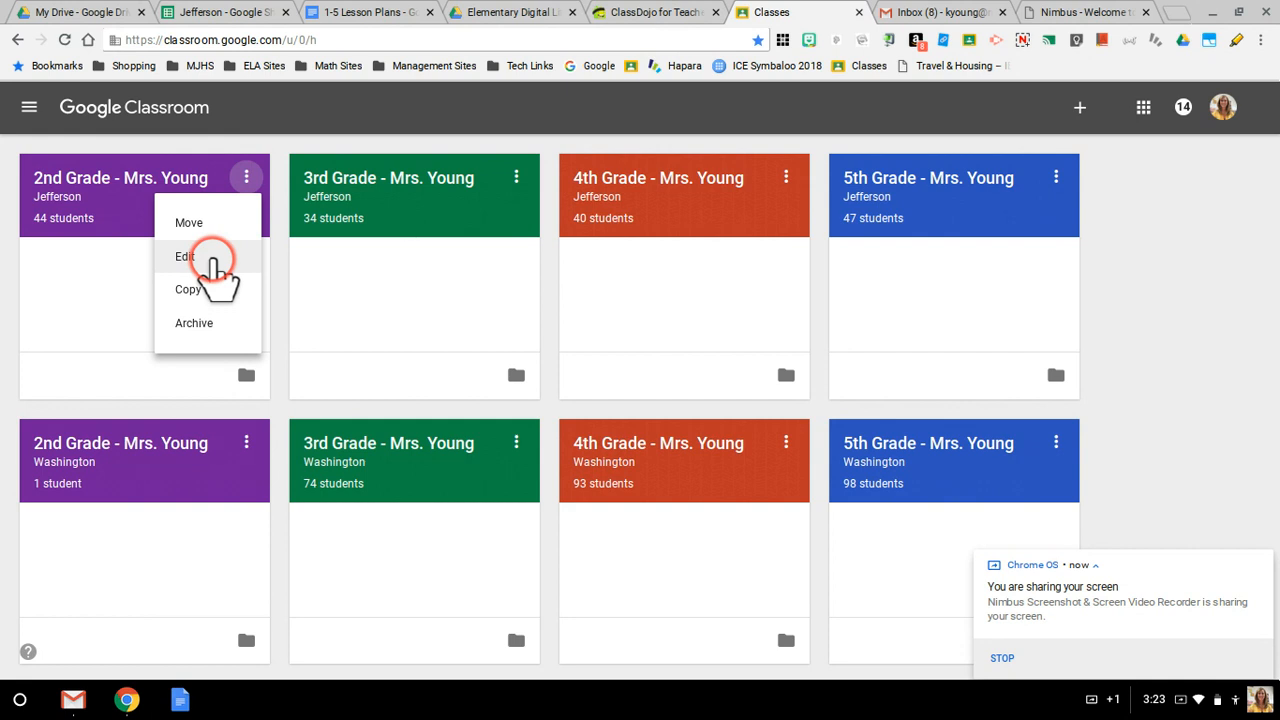
pyautogui.click(210, 292)
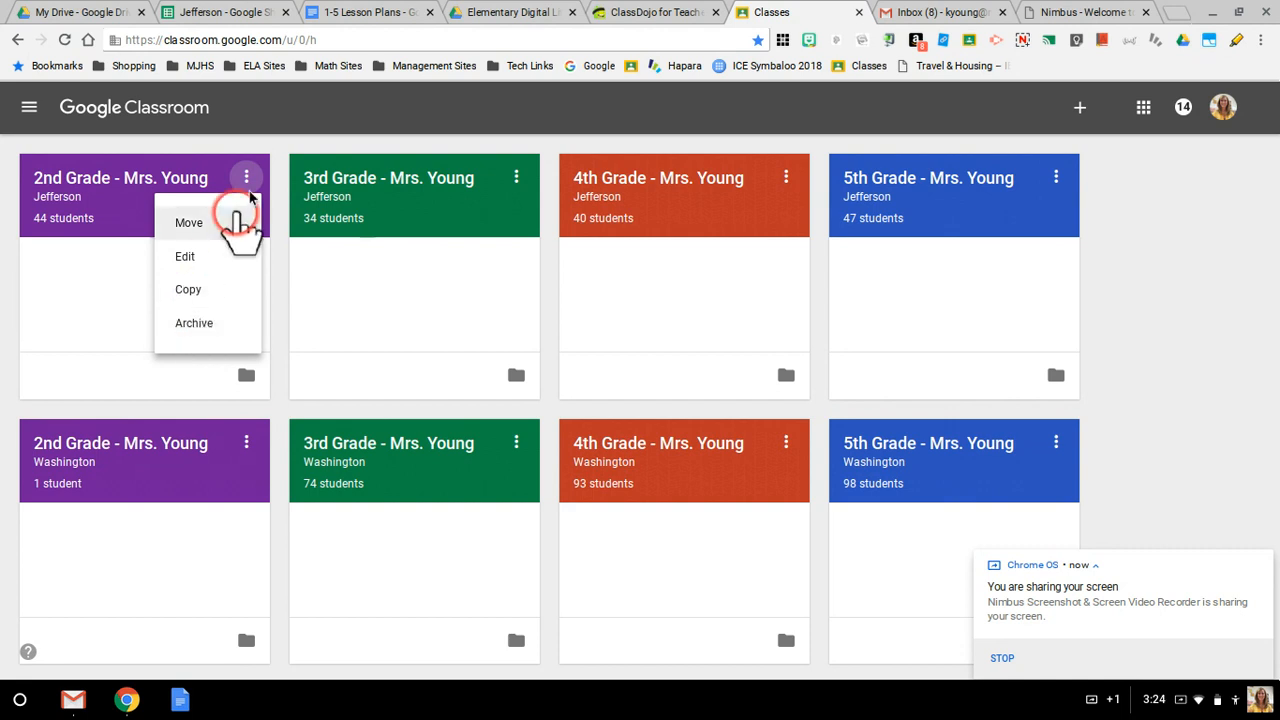
pyautogui.doubleClick(282, 150)
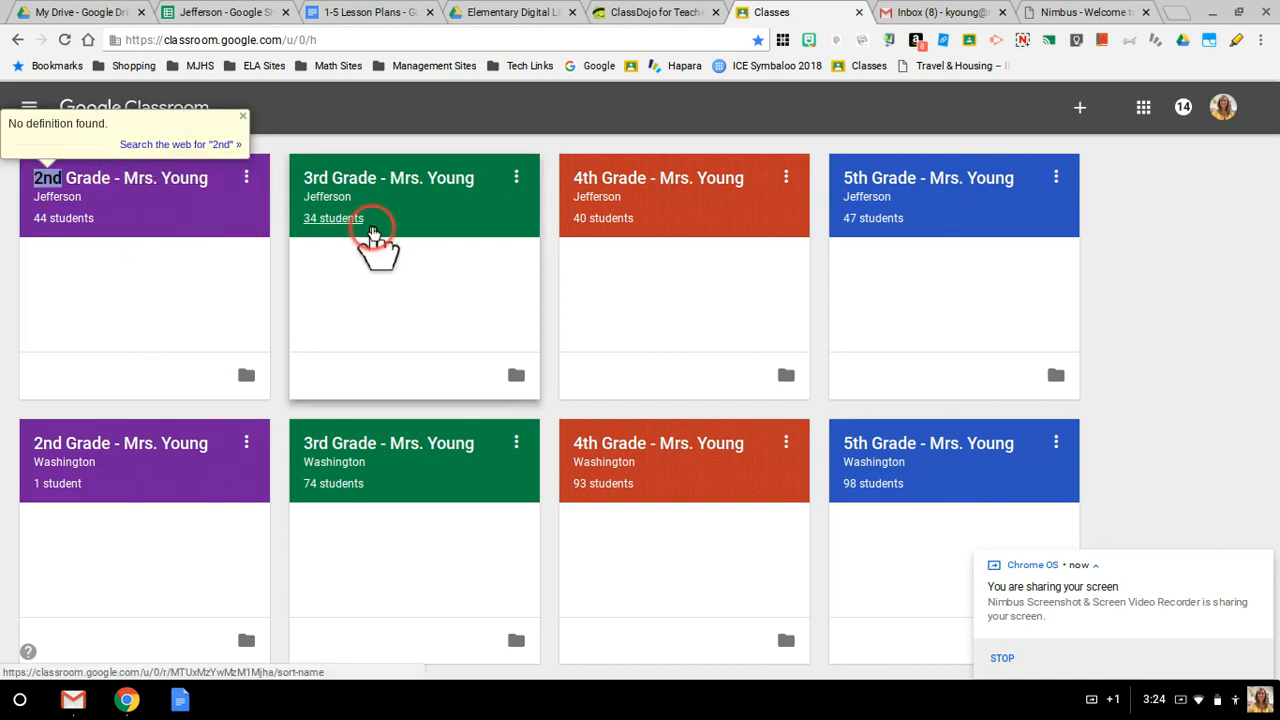
# Step: Create a class named "Sample Class" with the section "K-5"
pyautogui.click(1080, 115)
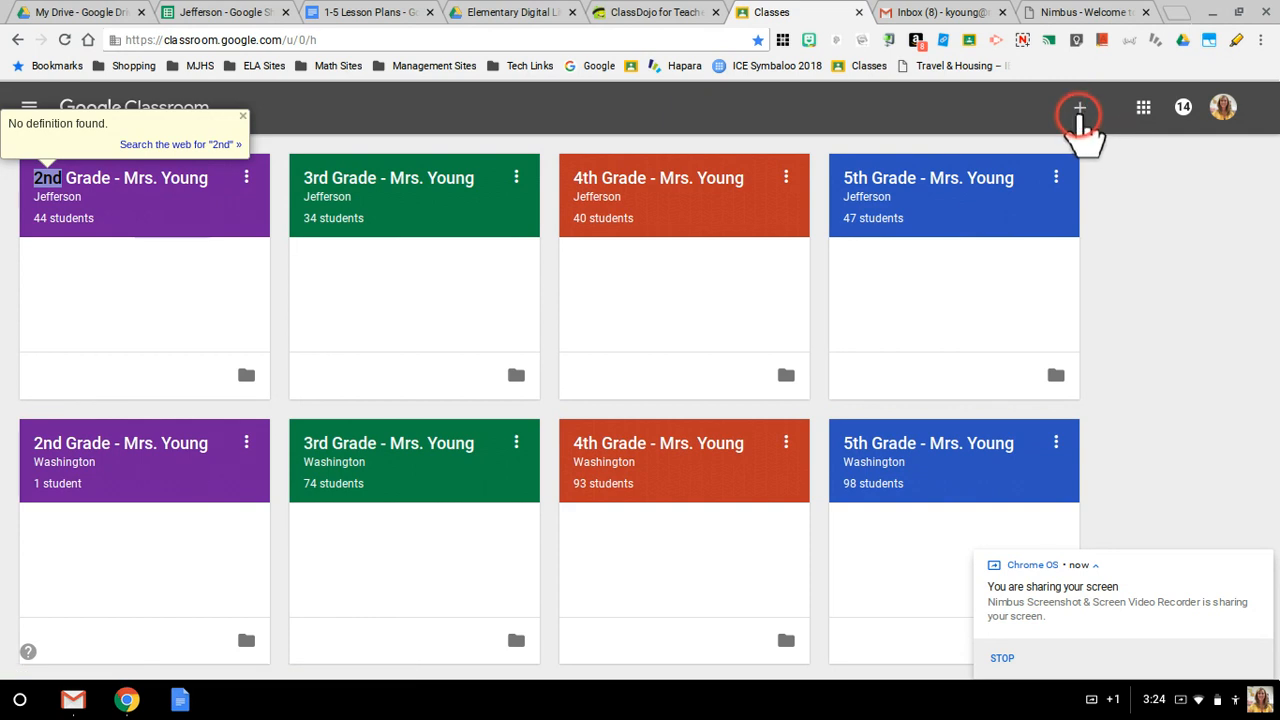
pyautogui.click(1080, 112)
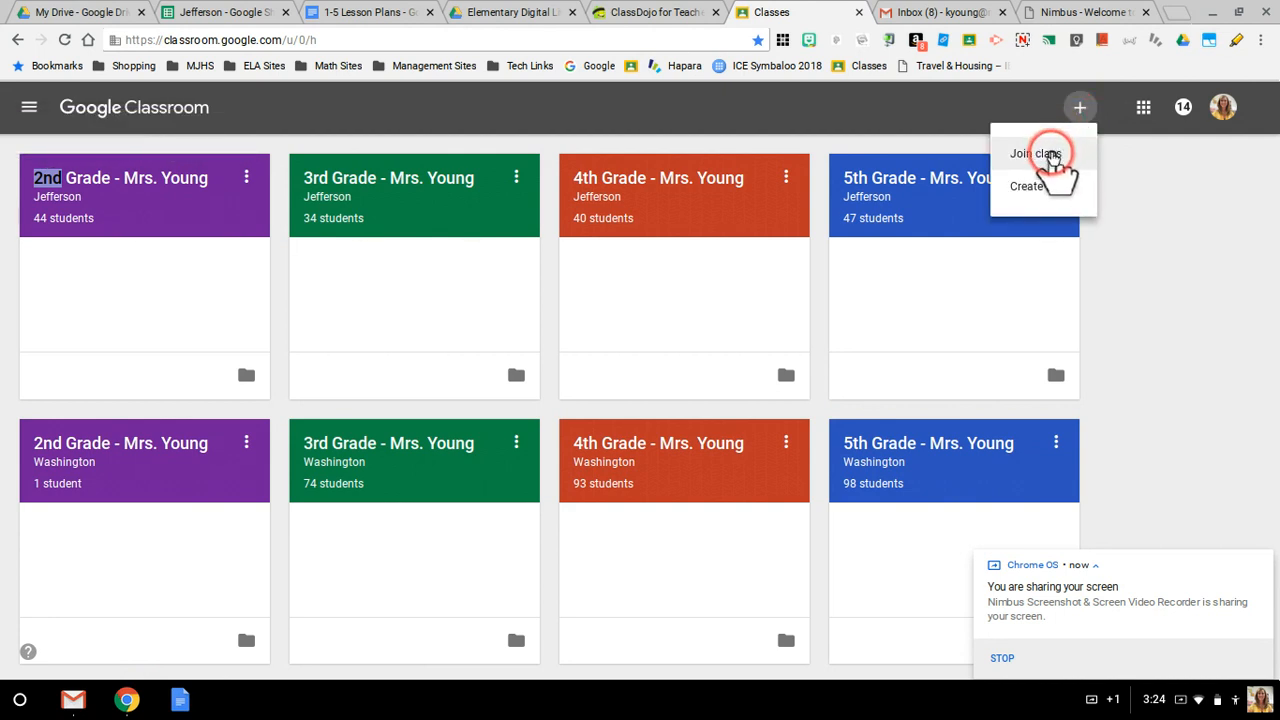
pyautogui.click(1052, 172)
pyautogui.click(1052, 192)
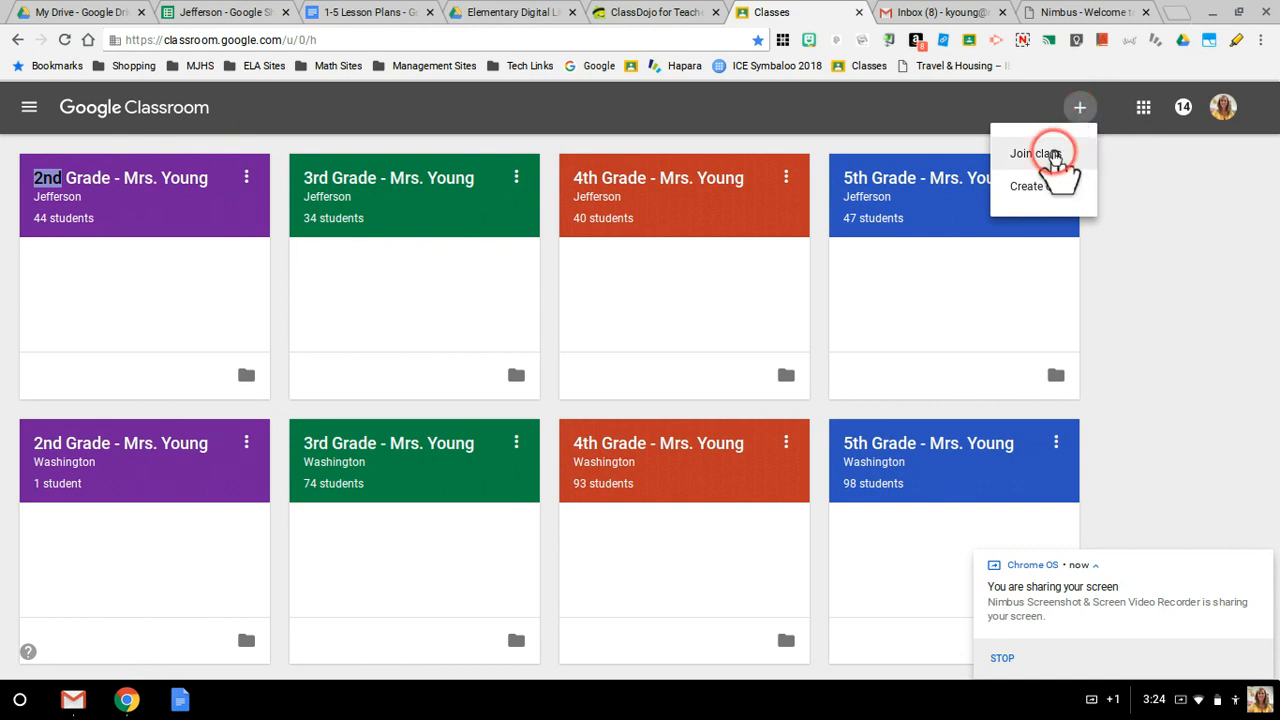
pyautogui.click(1045, 186)
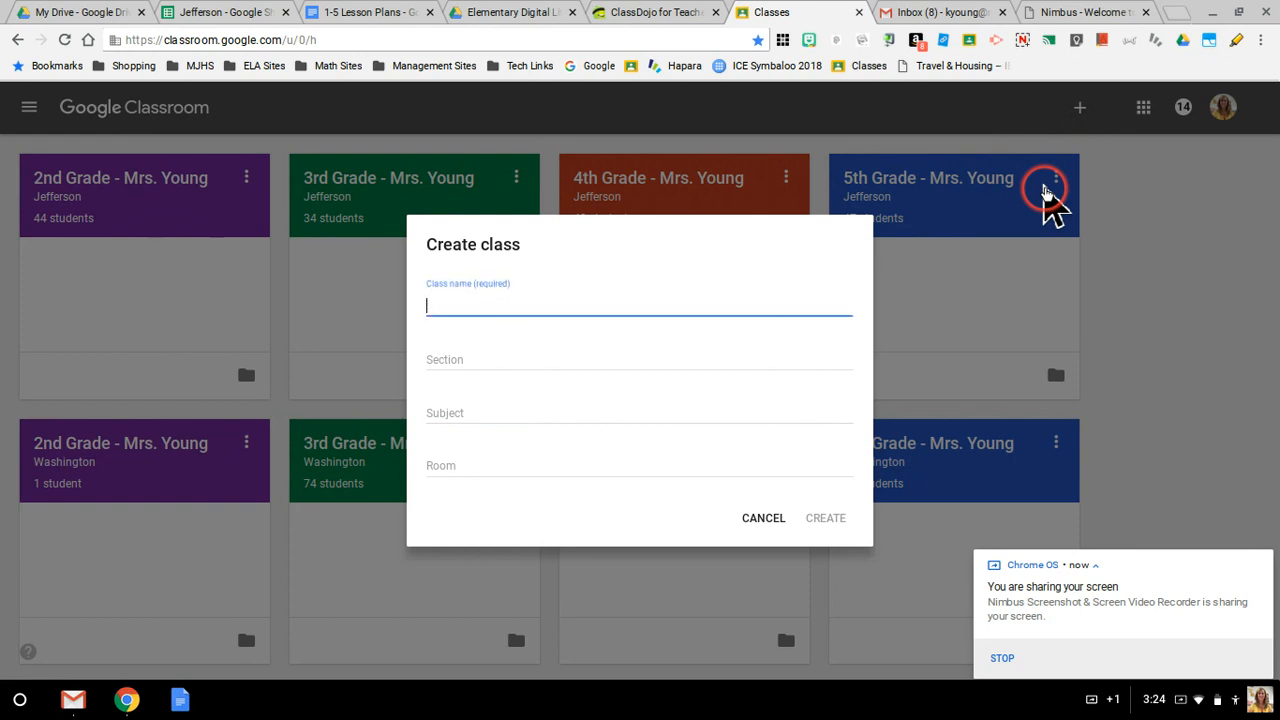
pyautogui.write('Sample Class')
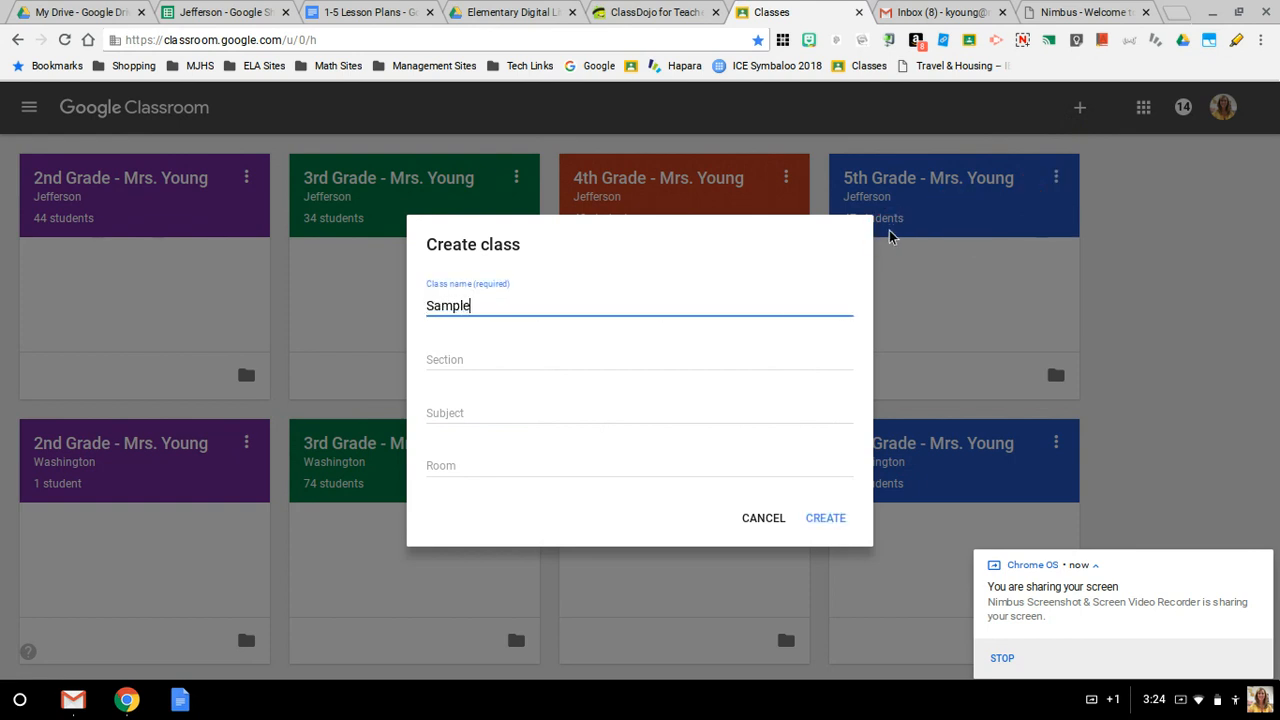
pyautogui.click(889, 236)
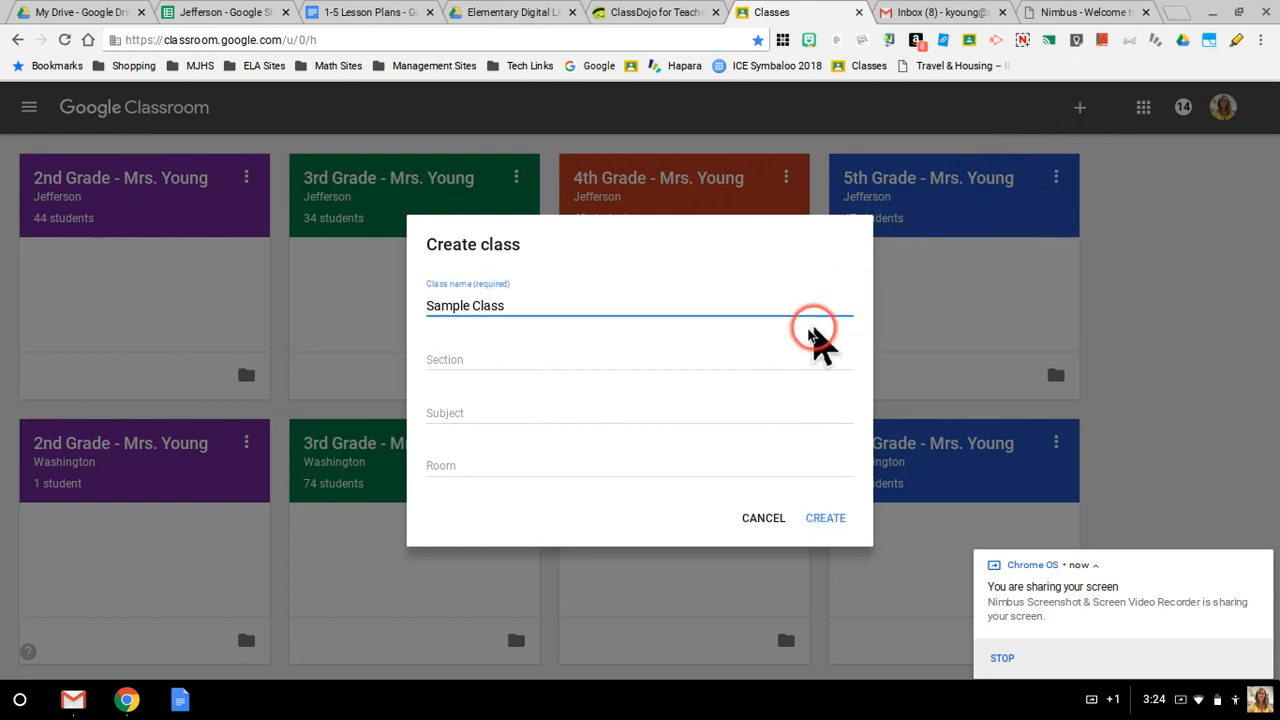
pyautogui.click(797, 350)
pyautogui.write('K-5')
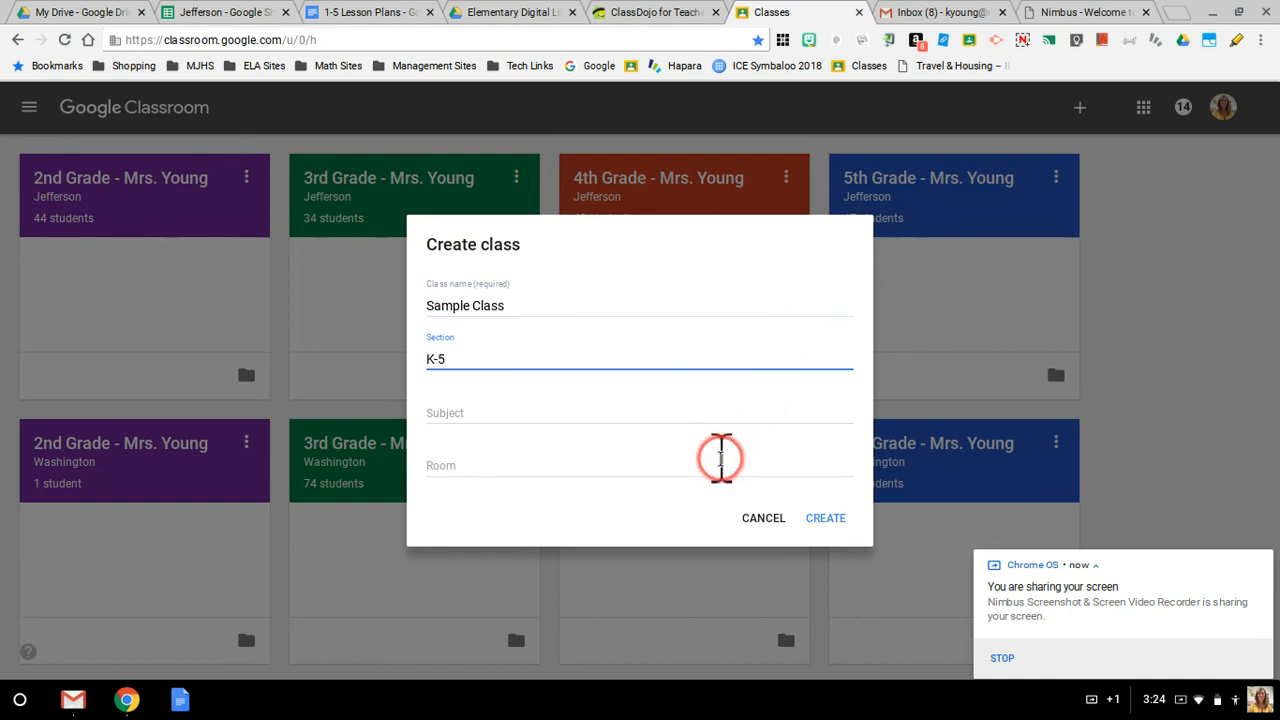
pyautogui.click(818, 521)
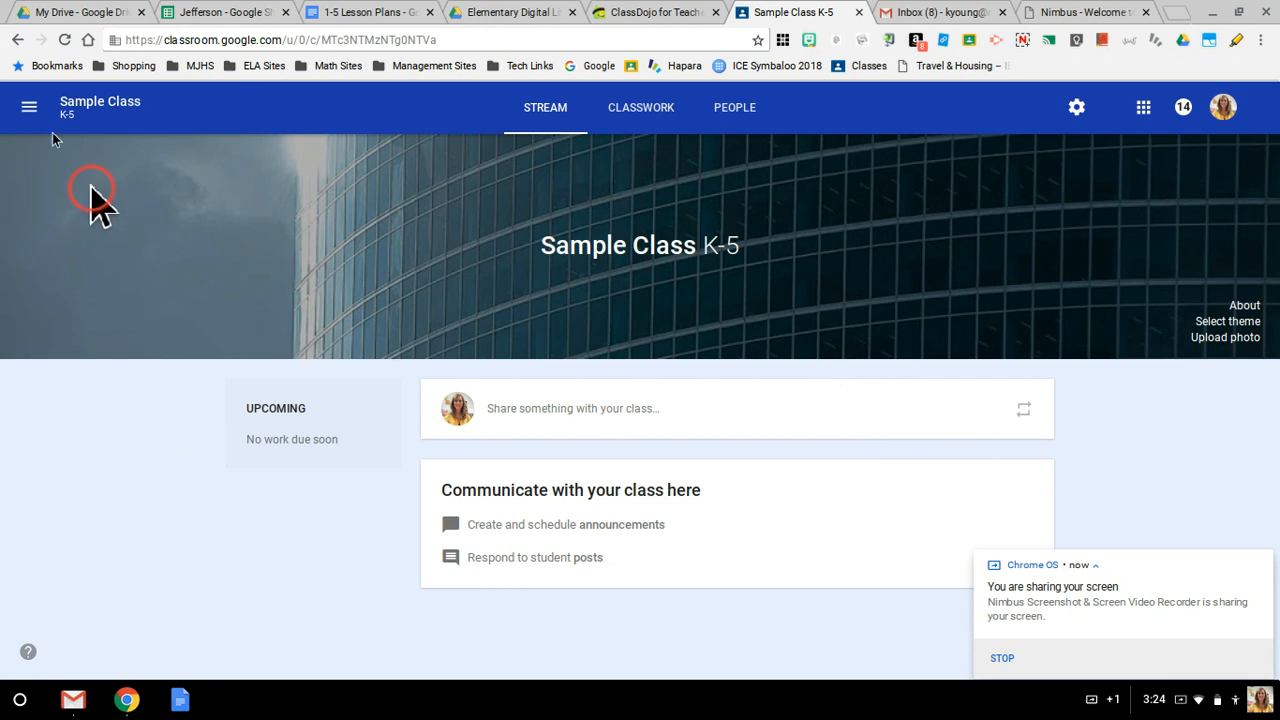
# Step: Check where Sample Class sits in the navigation list of taught classes
pyautogui.click(29, 111)
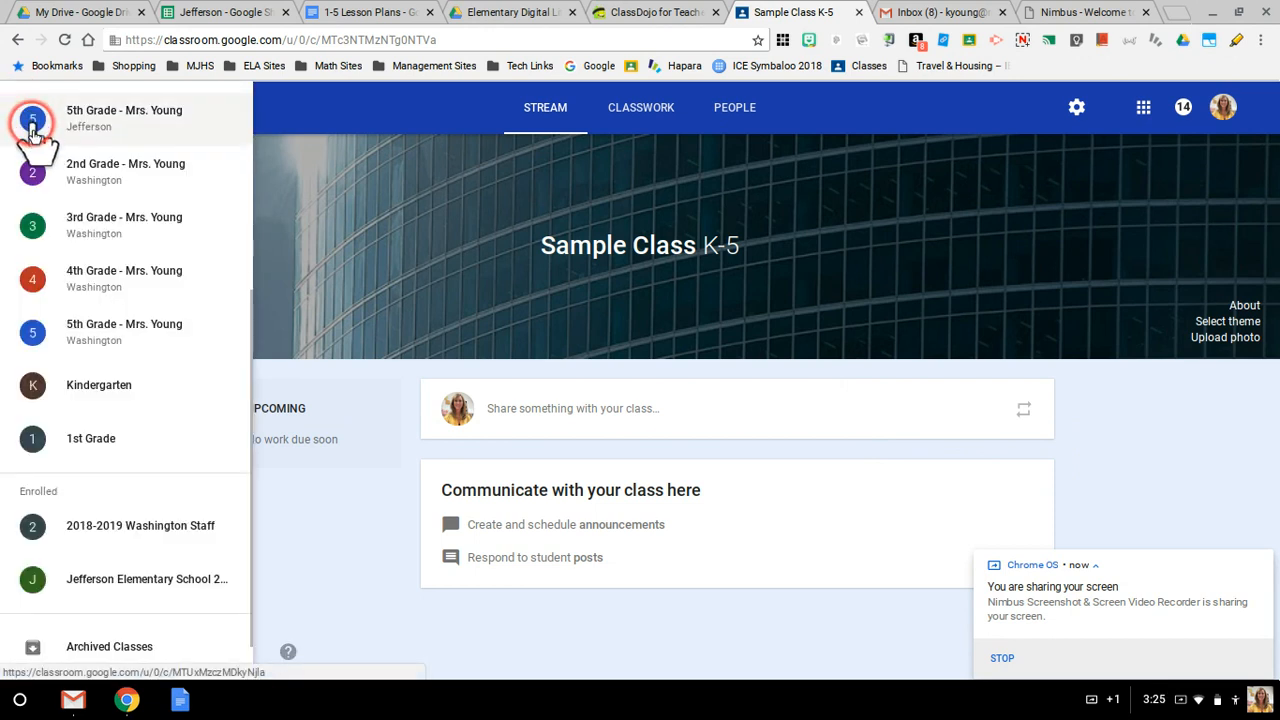
pyautogui.scroll(3, 65, 180)
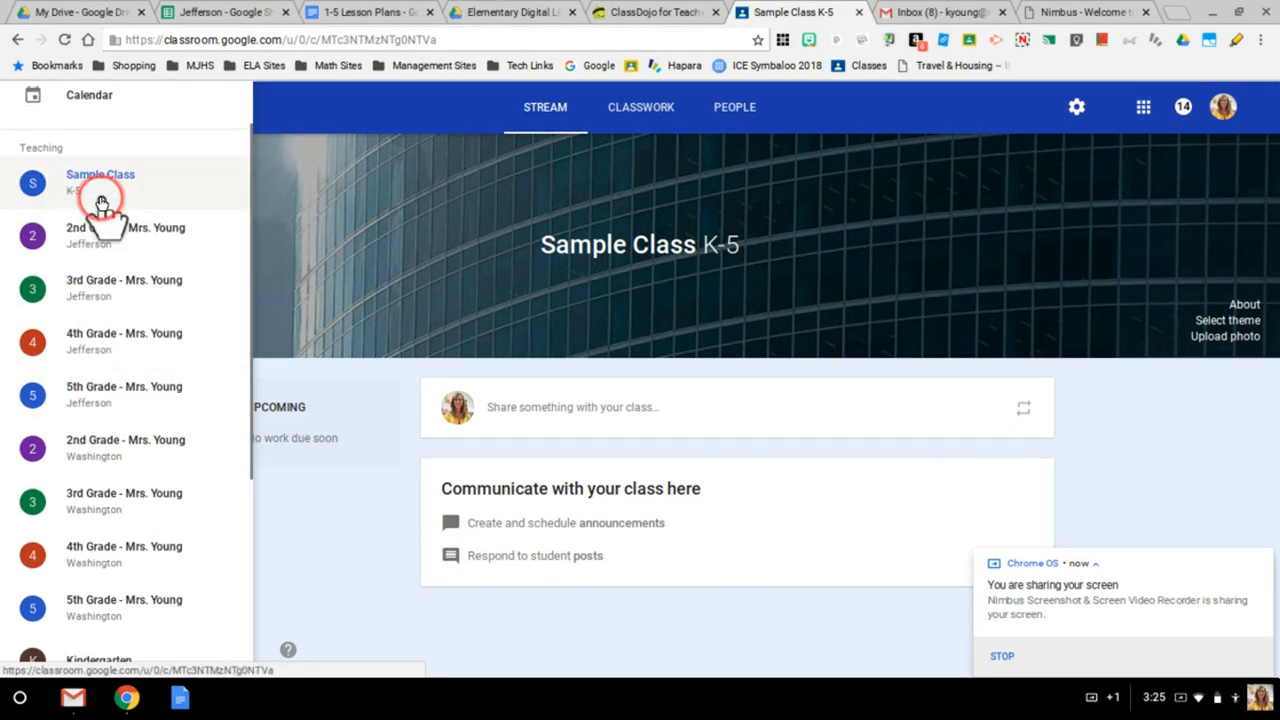
pyautogui.click(335, 210)
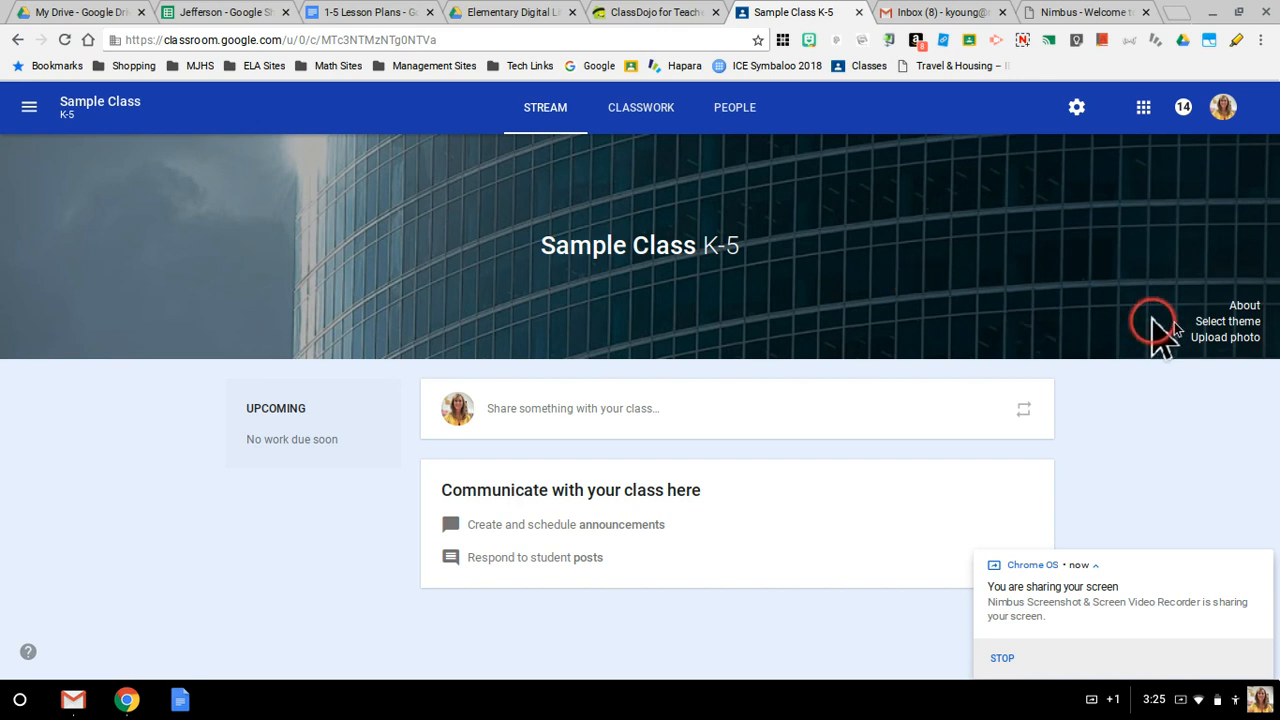
# Step: Look at the theme gallery for Sample Class and at its About details with the class code
pyautogui.click(1212, 322)
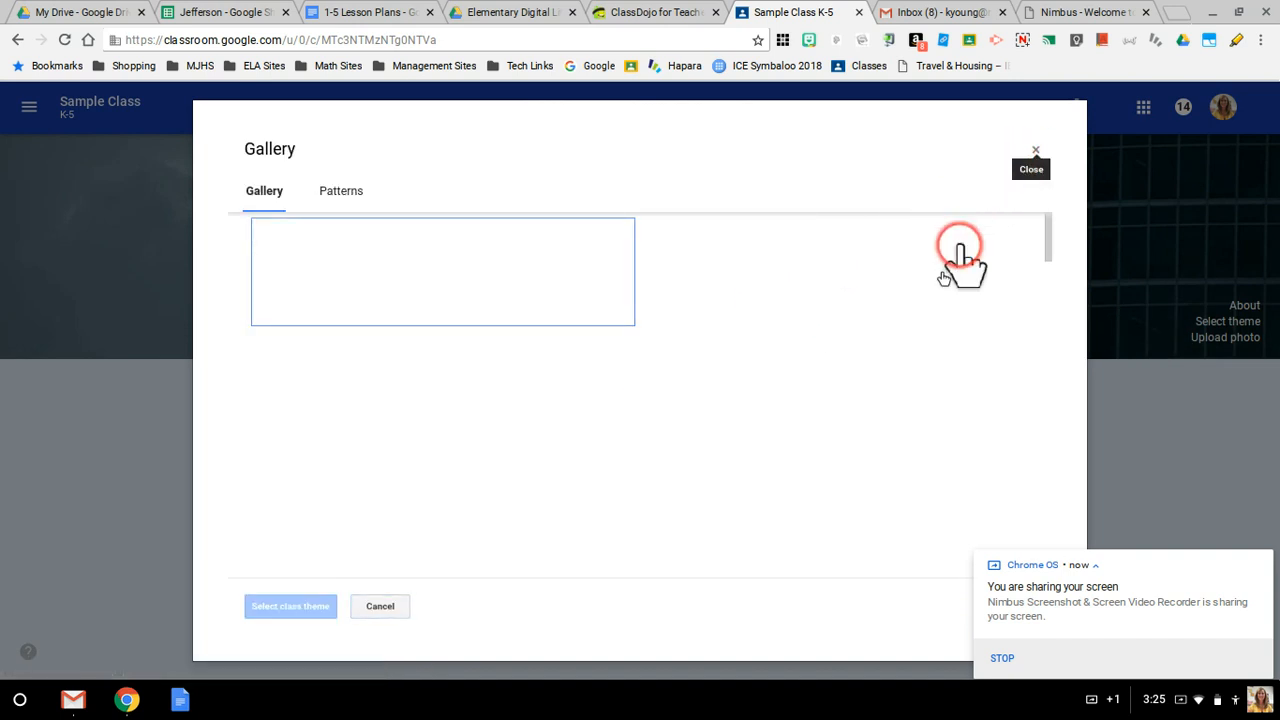
pyautogui.click(1036, 152)
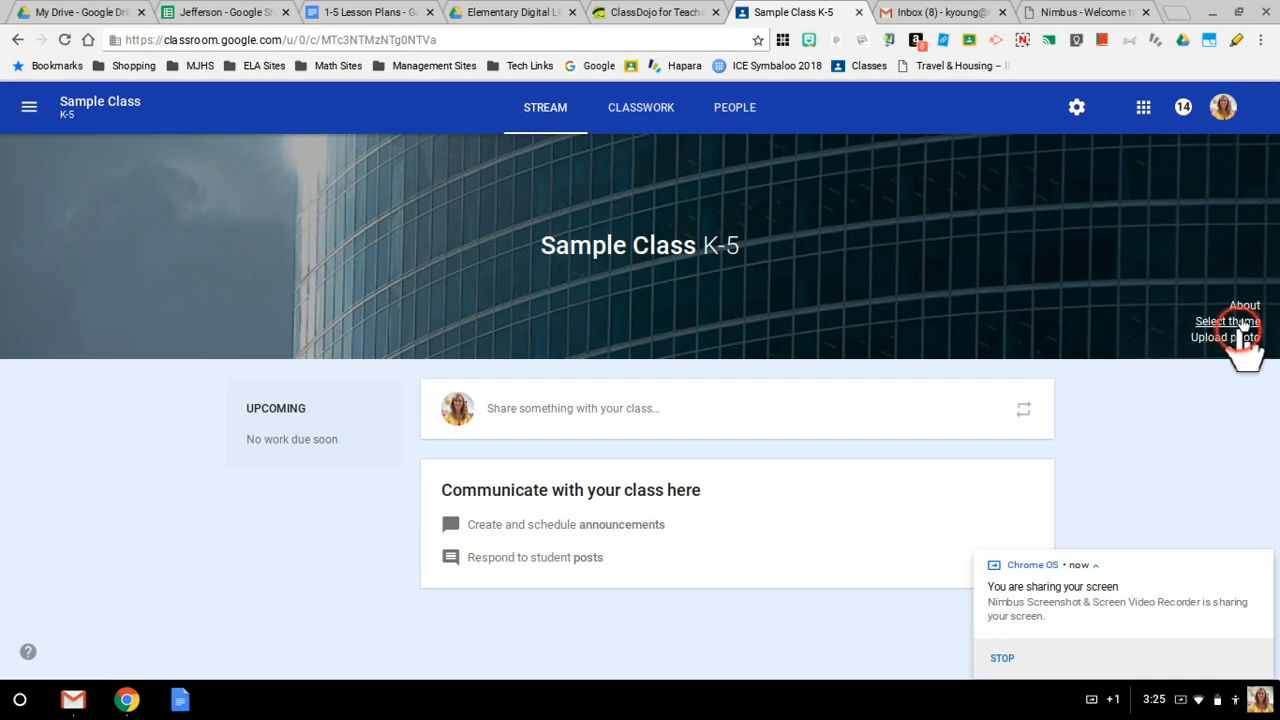
pyautogui.click(1245, 308)
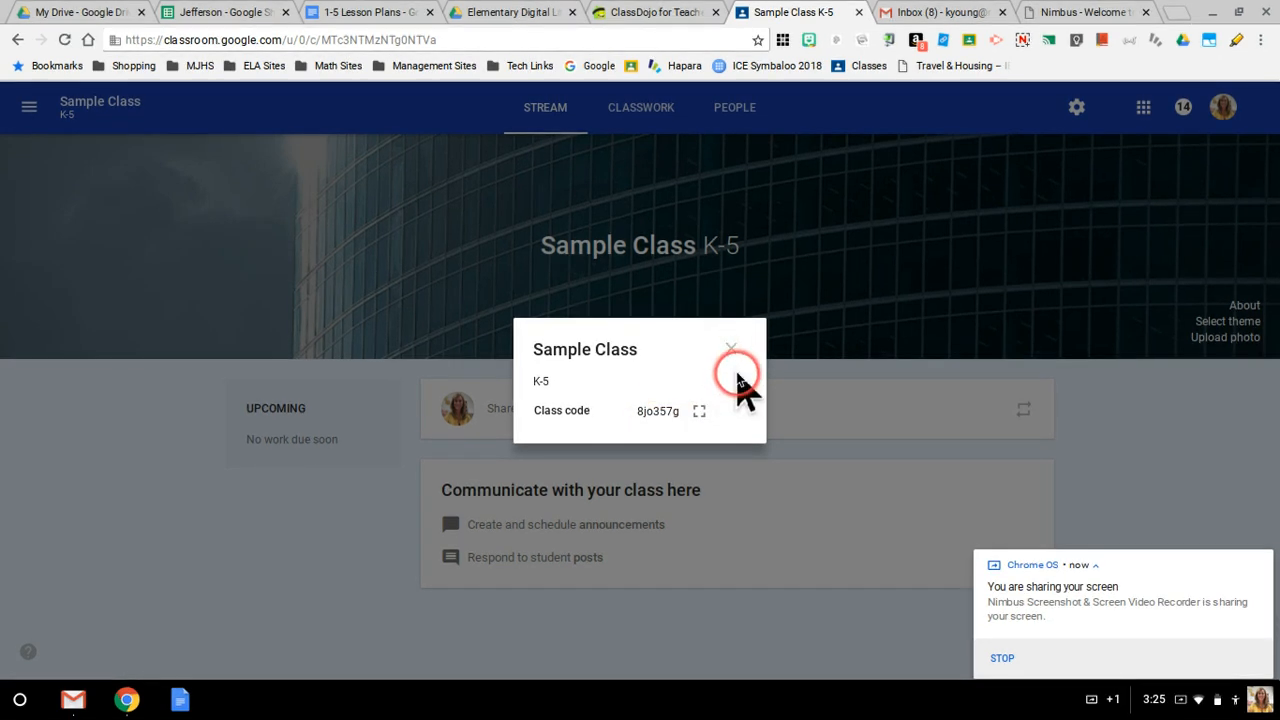
pyautogui.click(731, 350)
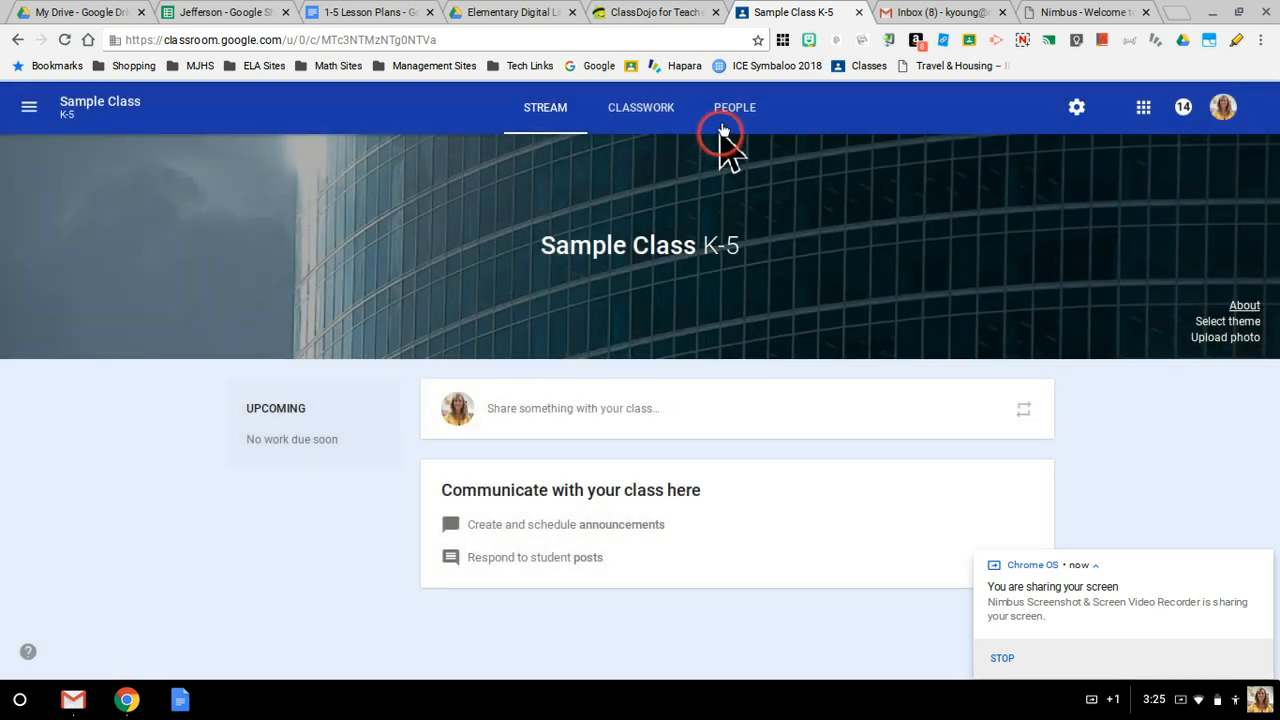
# Step: Invite a co-teacher to Sample Class by searching for the colleague's name or e-mail
pyautogui.click(730, 118)
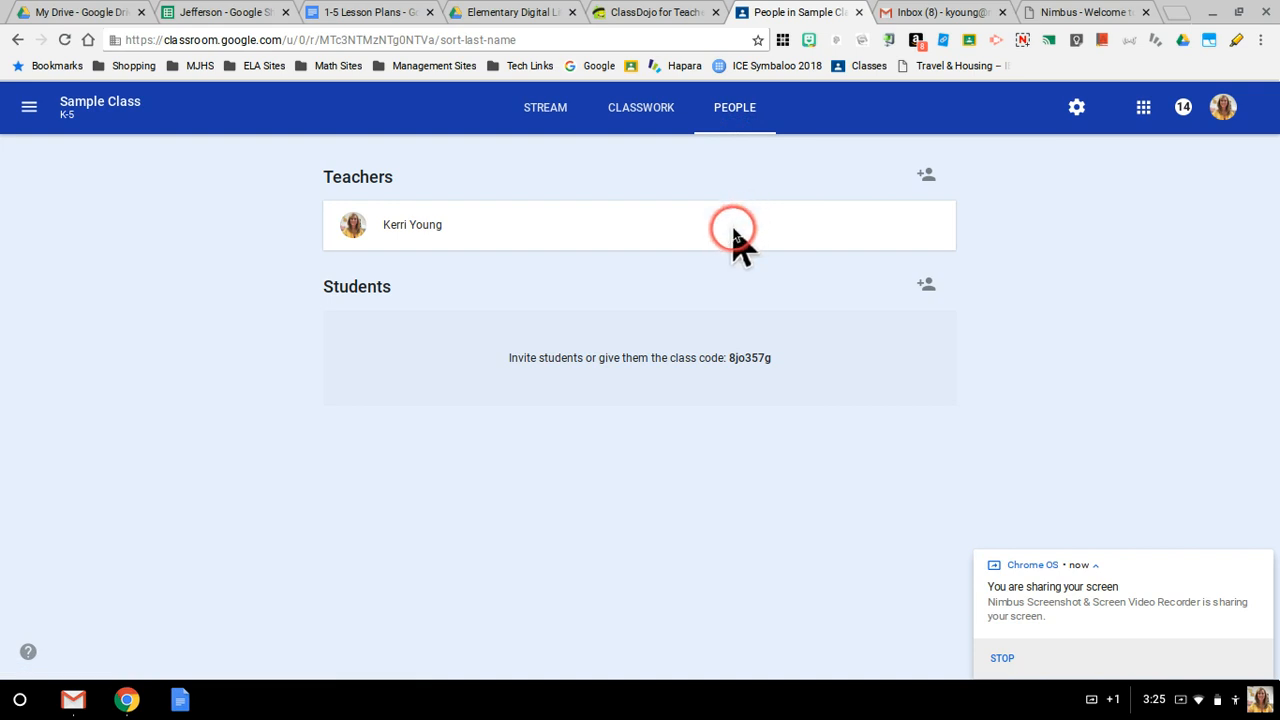
pyautogui.click(926, 176)
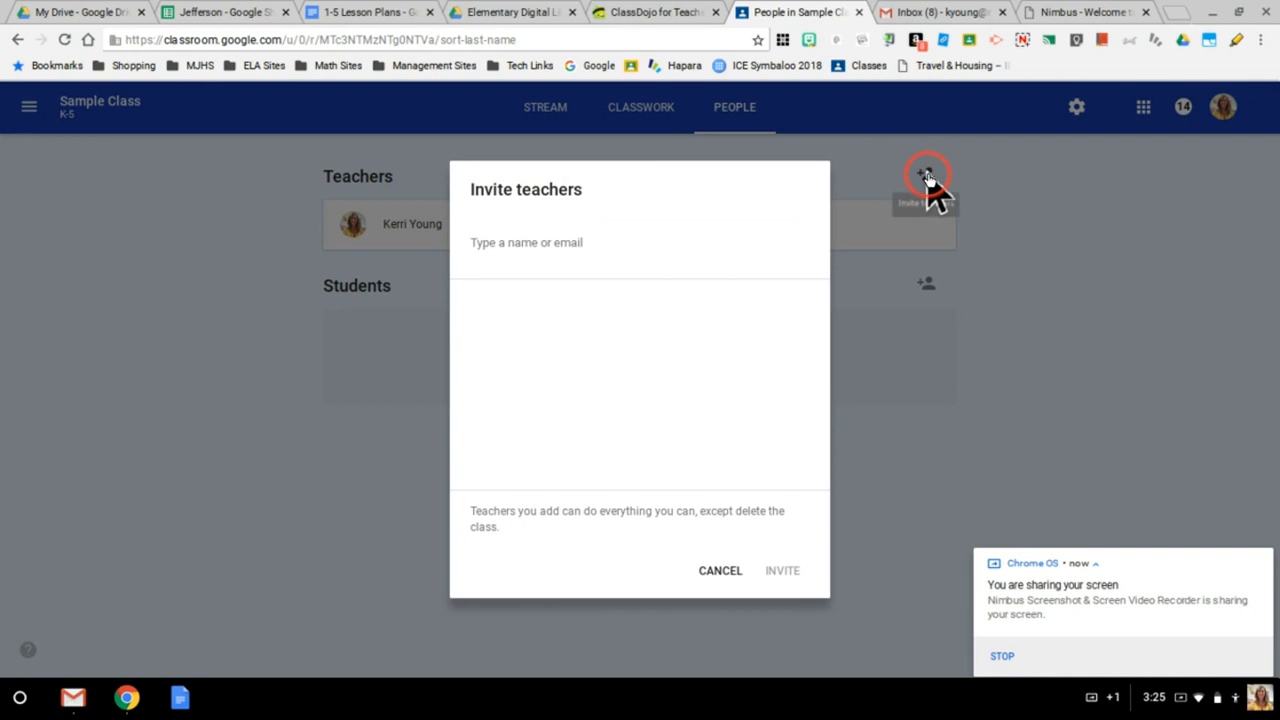
pyautogui.click(723, 238)
pyautogui.write('j')
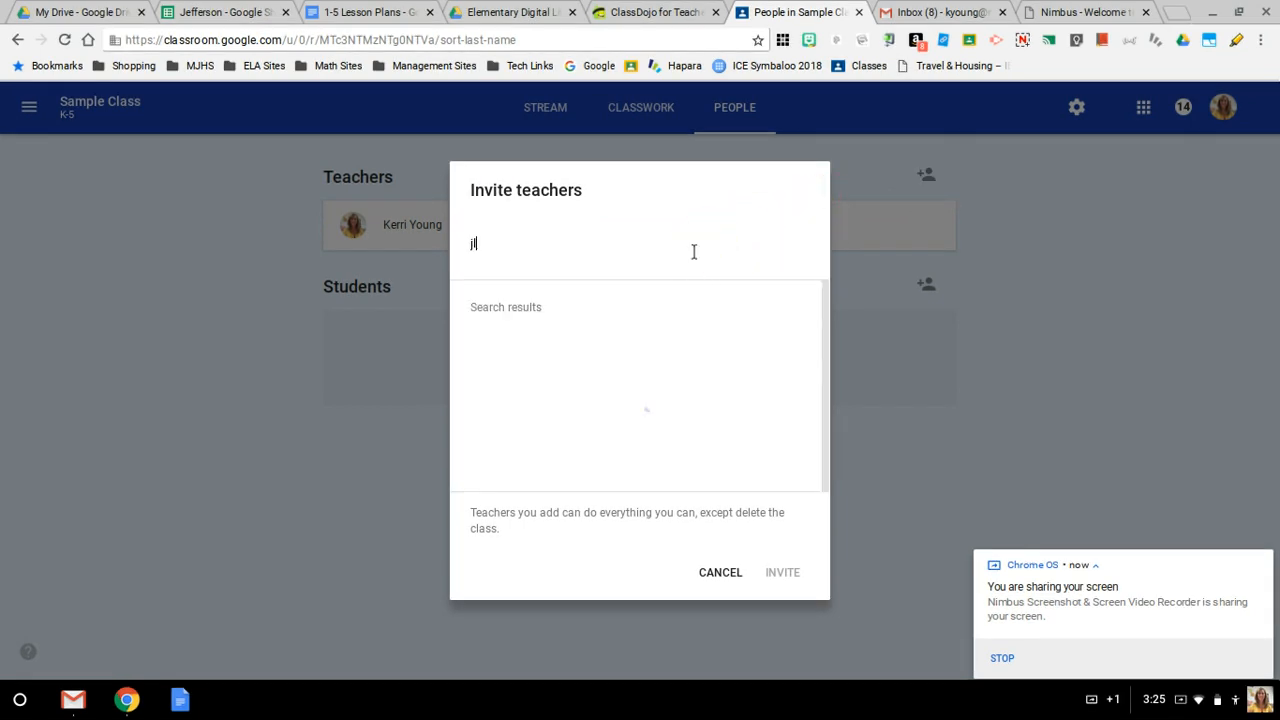
pyautogui.write('land')
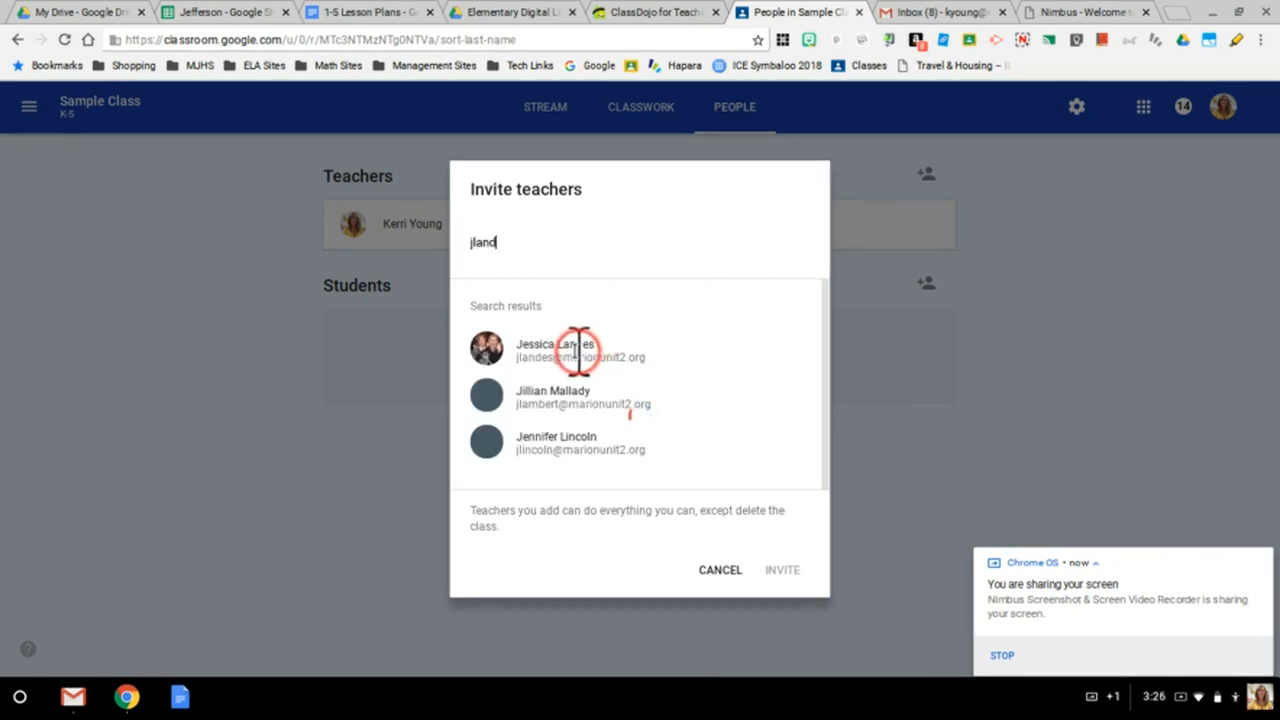
pyautogui.click(578, 360)
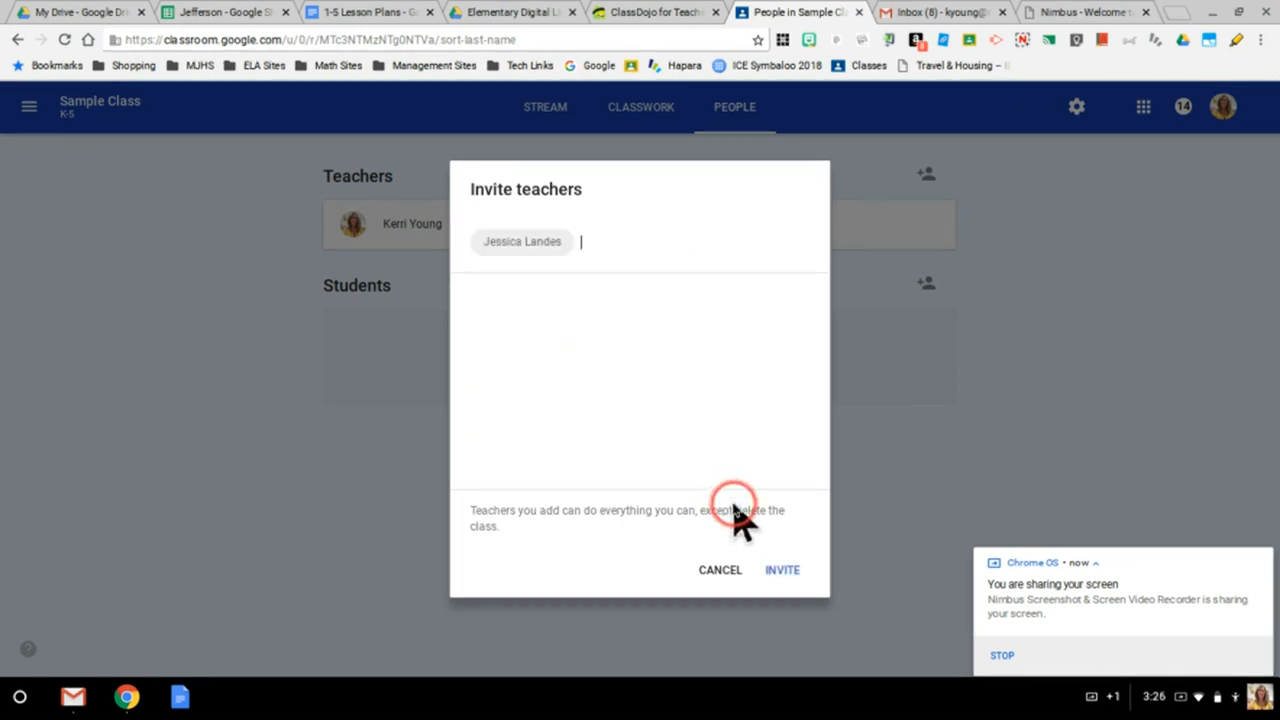
pyautogui.click(780, 572)
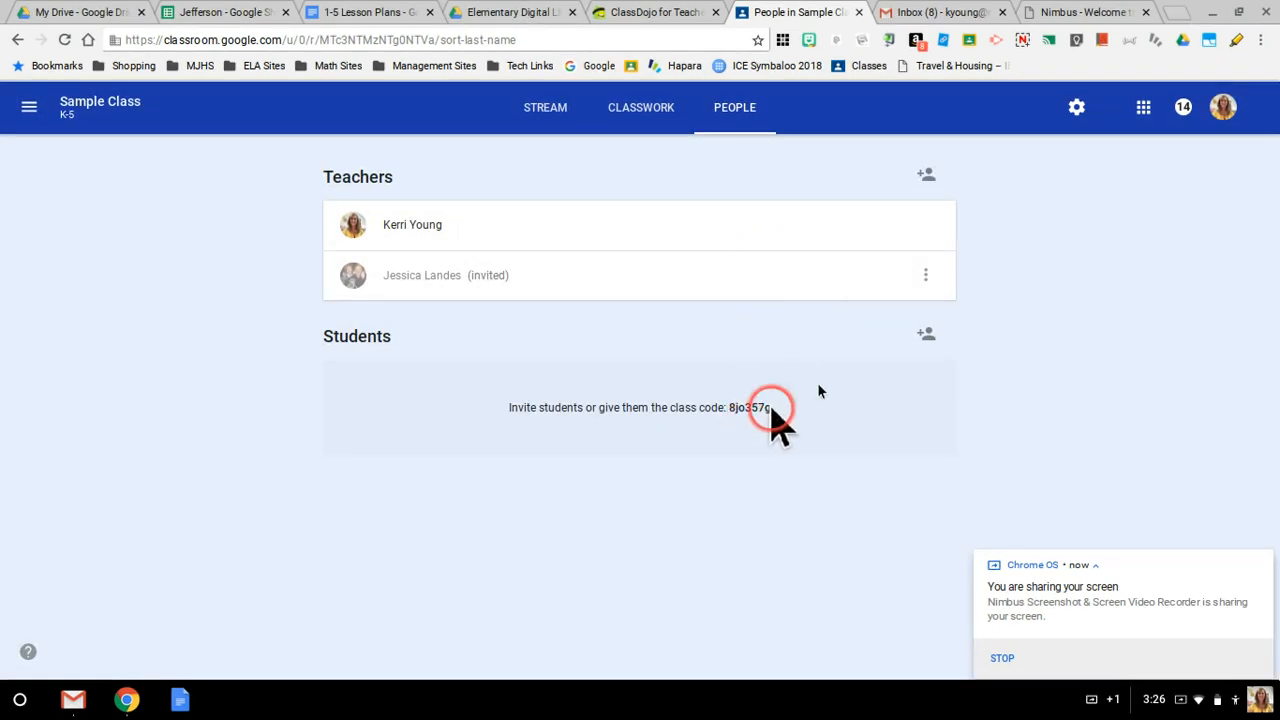
# Step: View the student invitation form for Sample Class and close it without inviting anyone
pyautogui.click(927, 340)
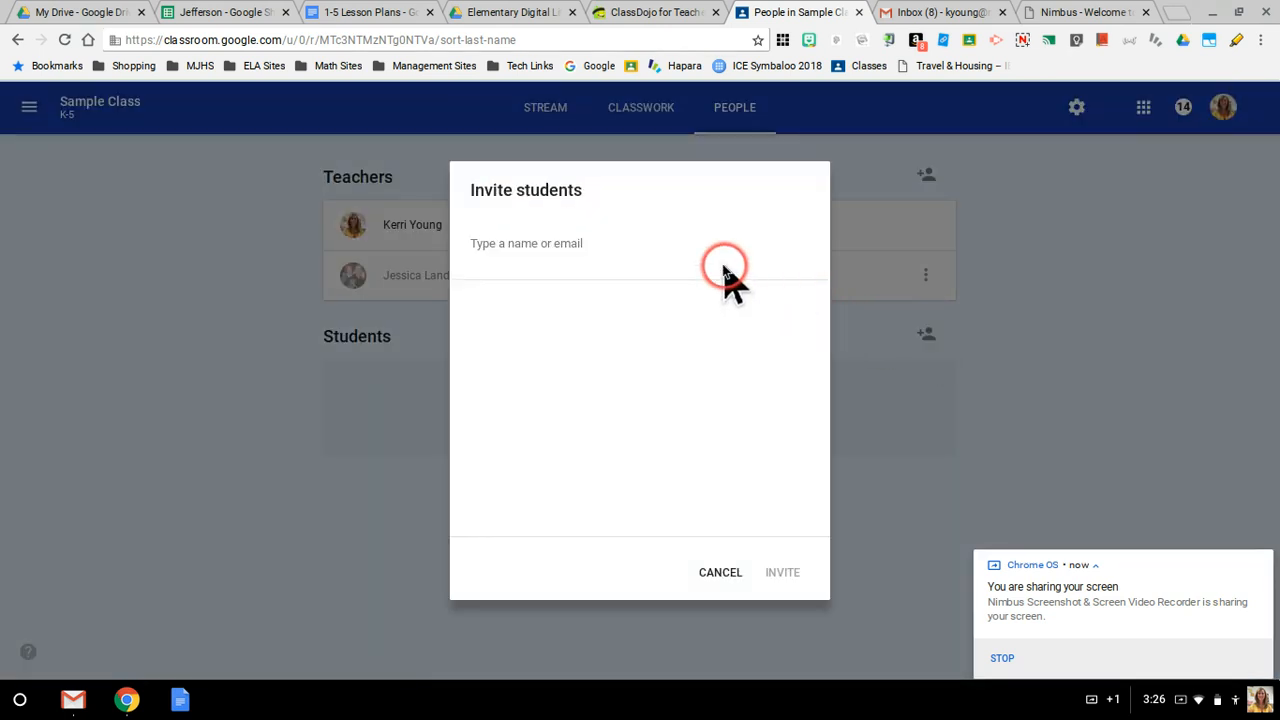
pyautogui.click(720, 570)
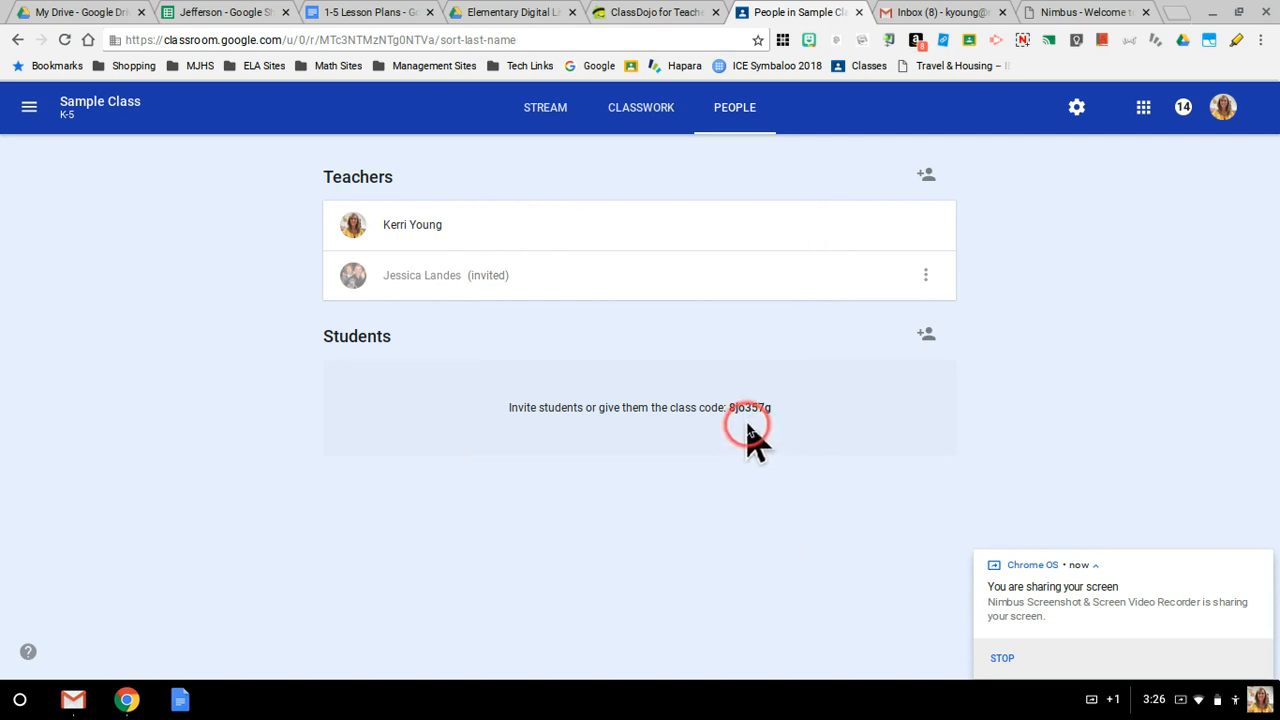
# Step: Go back to the overview of all classes and look at the options for joining or creating a class
pyautogui.click(28, 114)
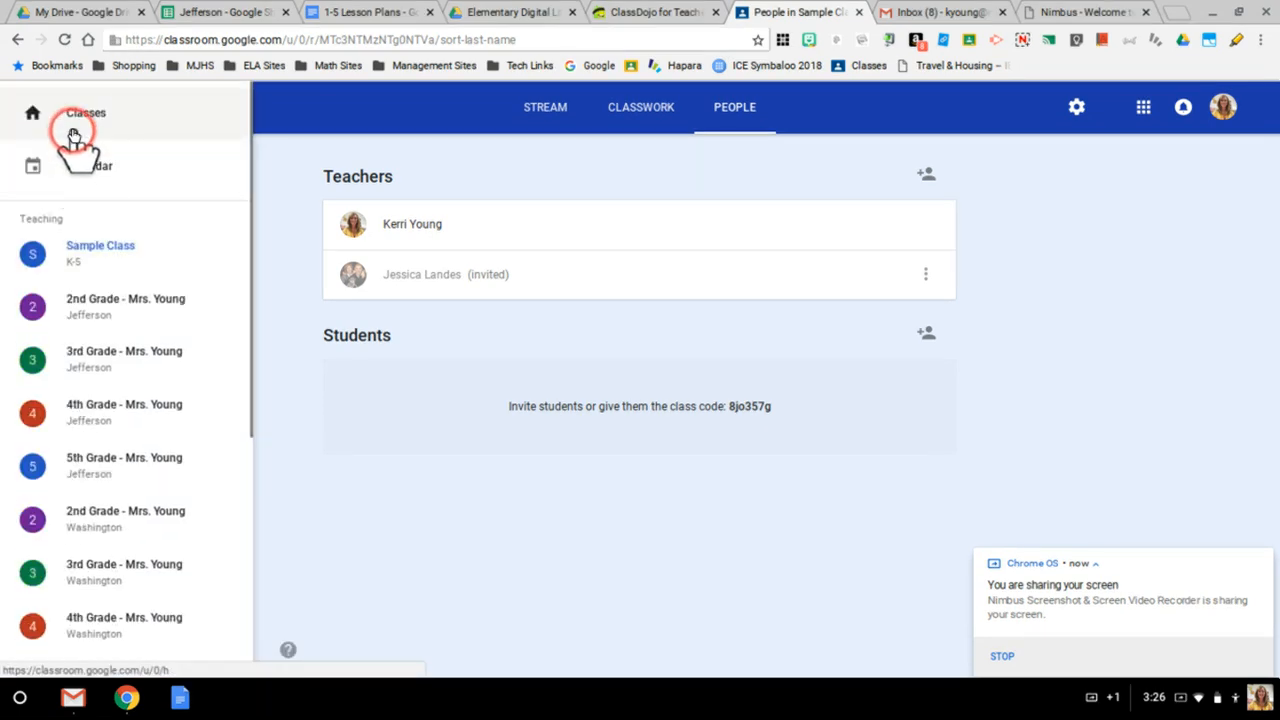
pyautogui.click(74, 133)
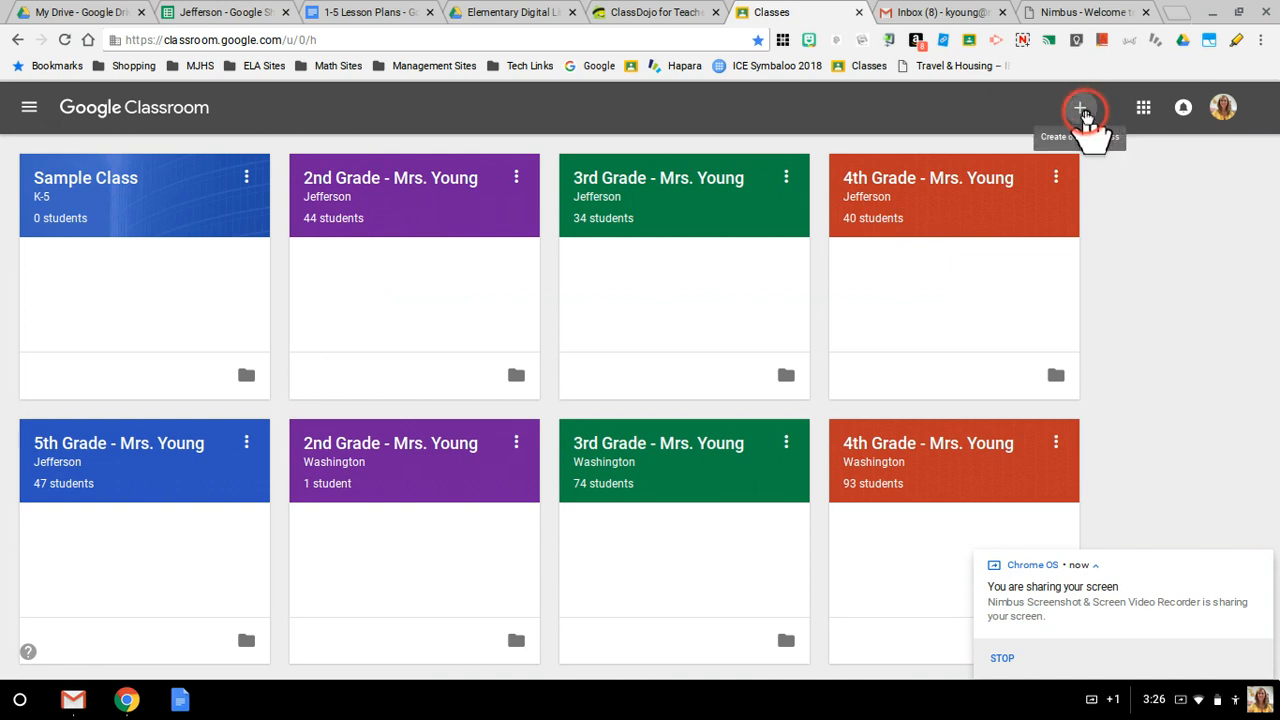
pyautogui.click(1080, 108)
pyautogui.click(1060, 156)
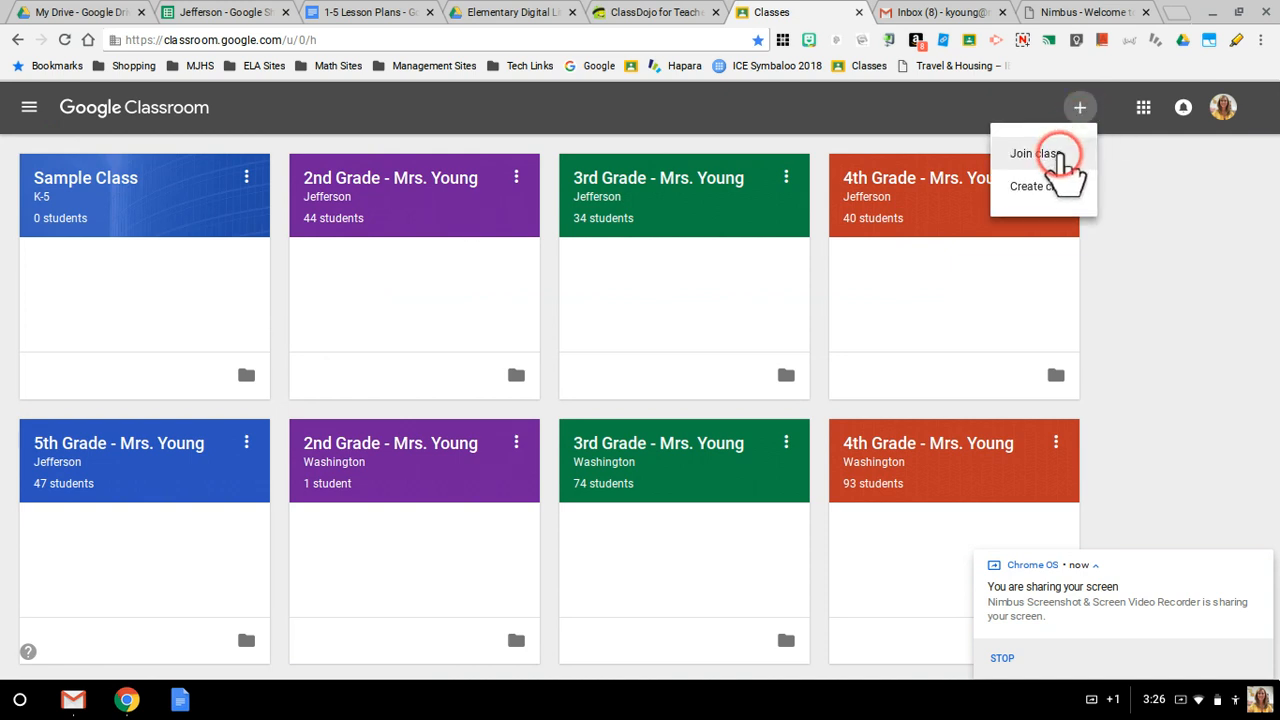
# Step: Open Sample Class, display its class code enlarged from the About details, and close both views
pyautogui.click(128, 180)
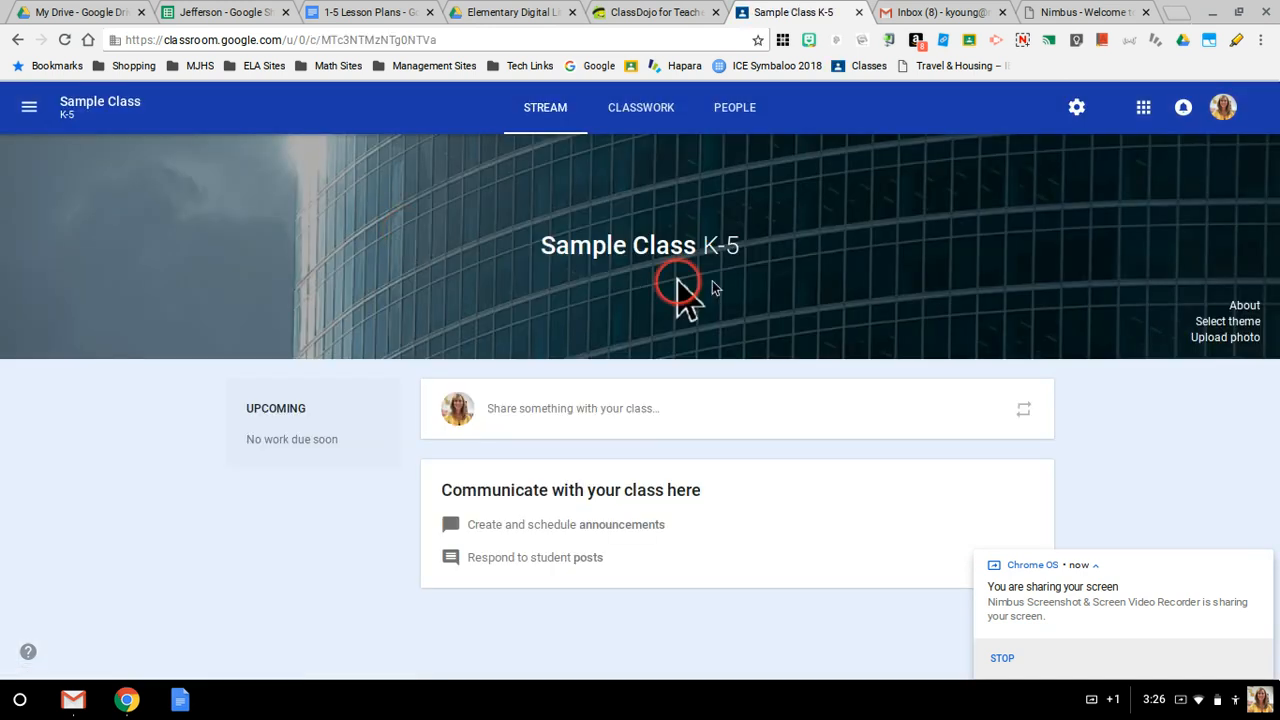
pyautogui.click(1244, 306)
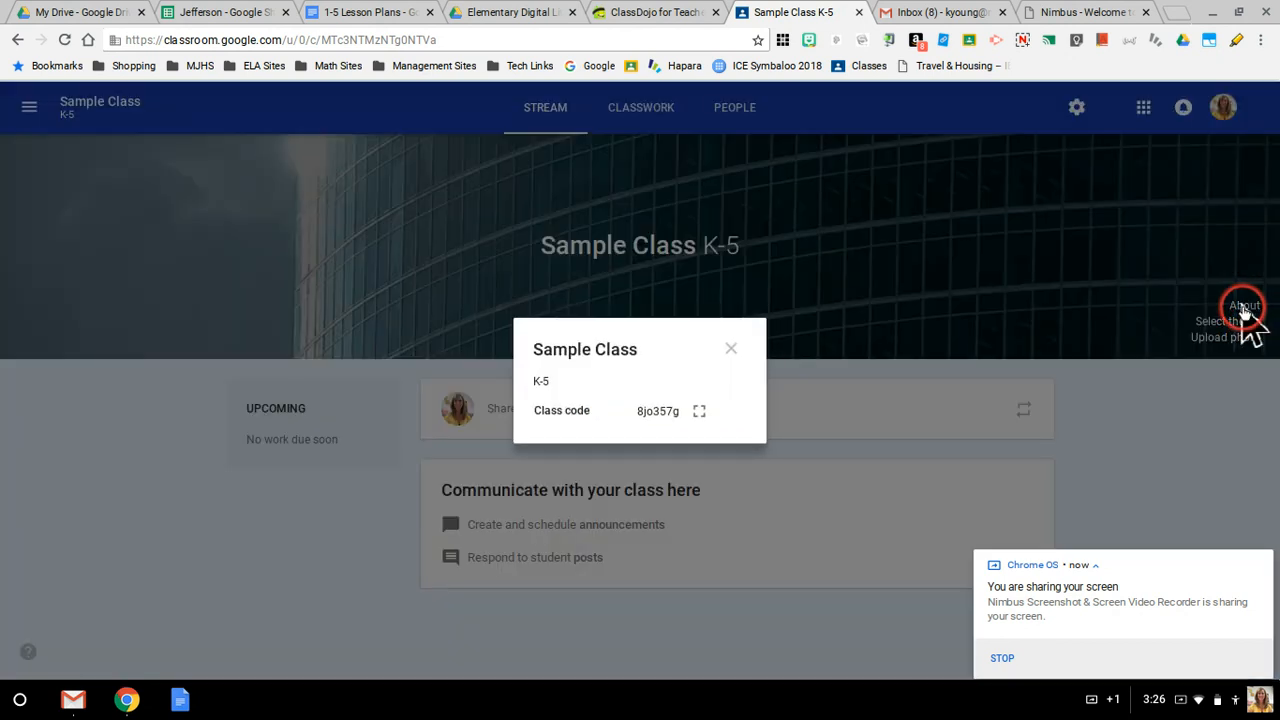
pyautogui.click(700, 416)
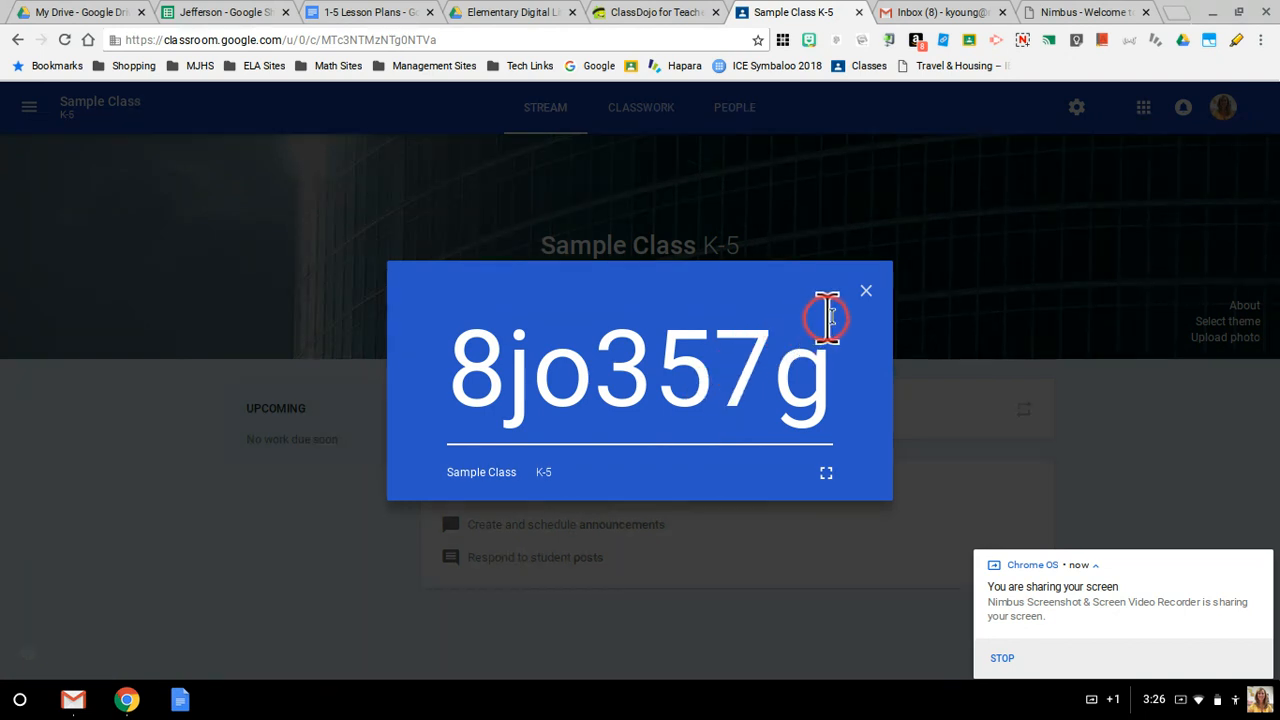
pyautogui.click(866, 293)
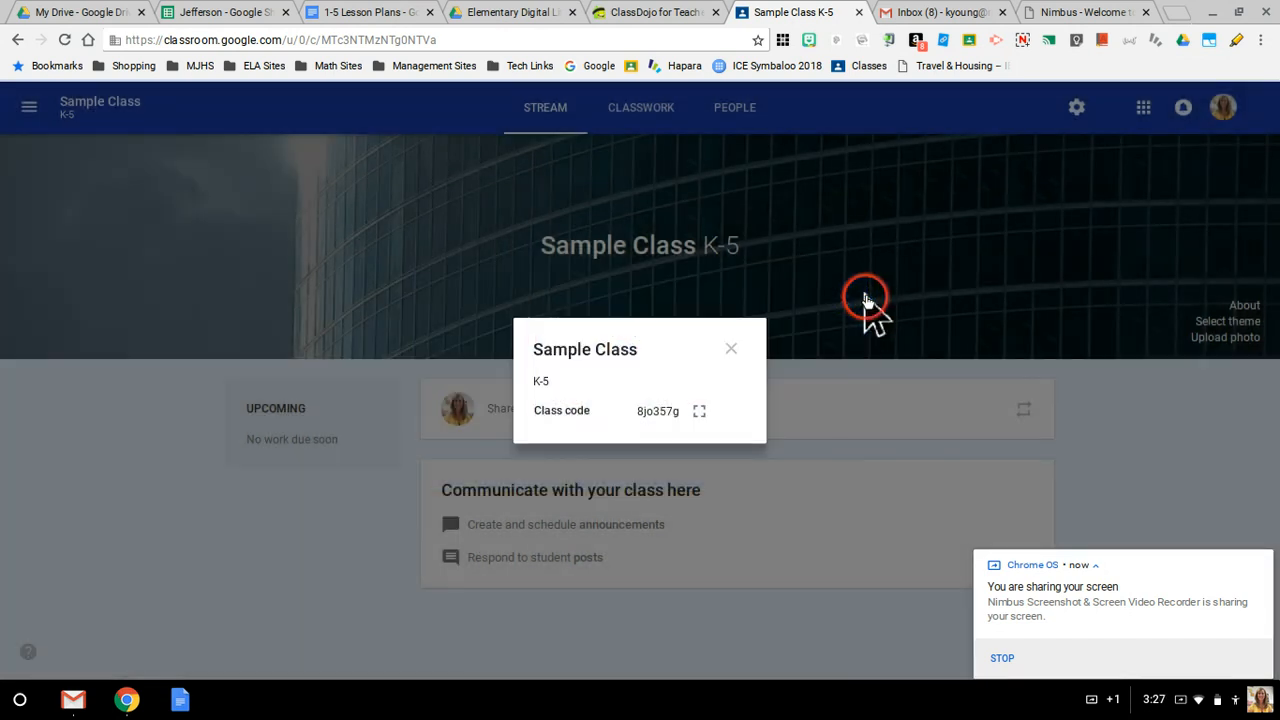
pyautogui.click(734, 351)
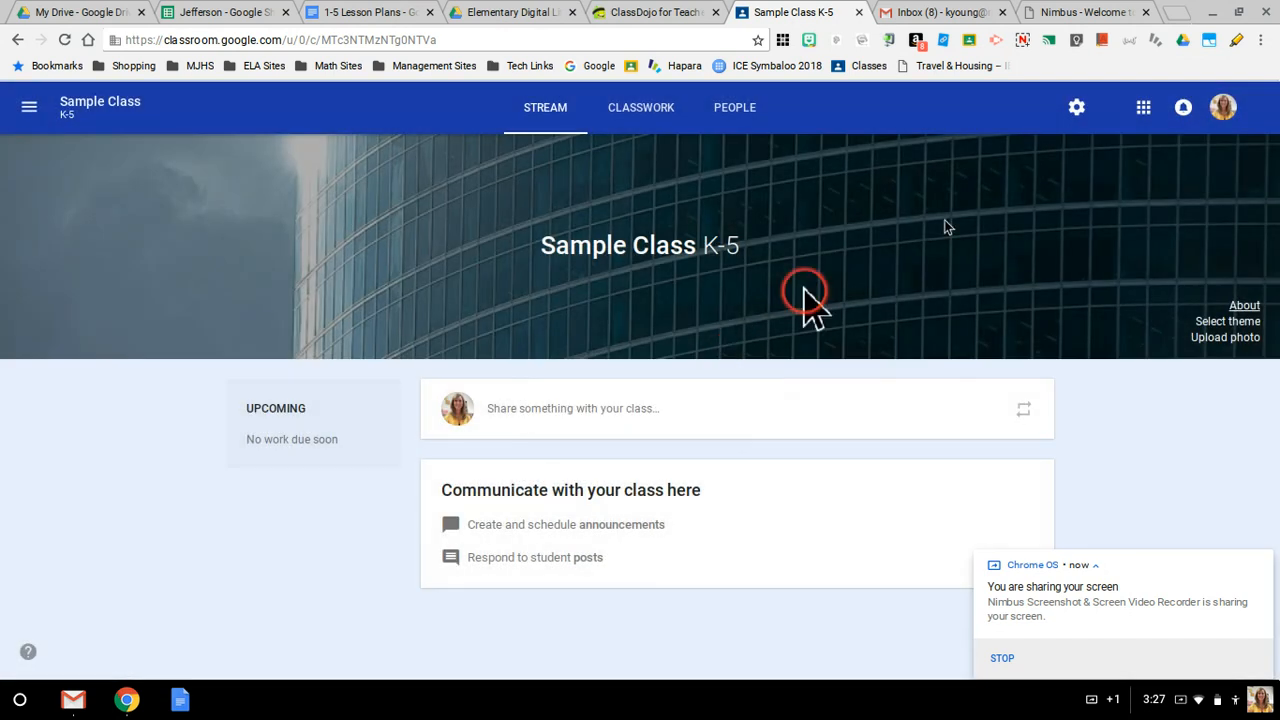
# Step: Display the class code from Sample Class's settings, close the settings, and view the class's teachers and students
pyautogui.click(1078, 110)
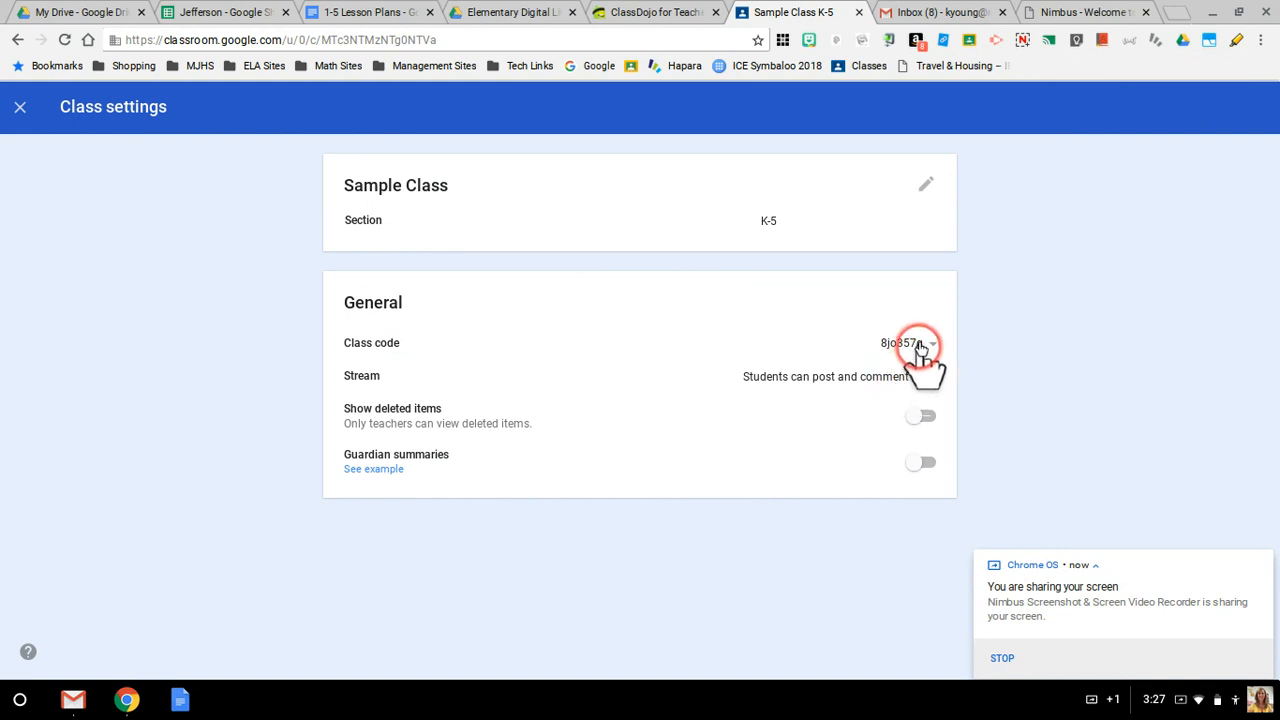
pyautogui.click(920, 345)
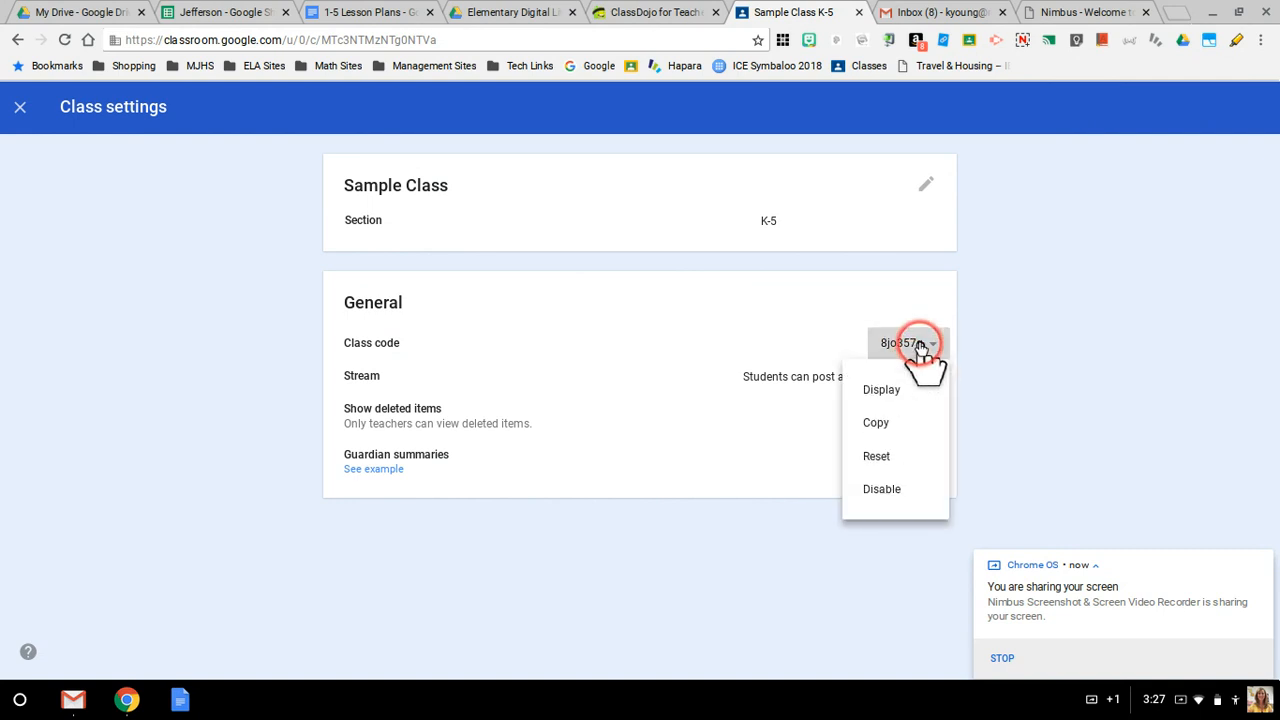
pyautogui.click(903, 395)
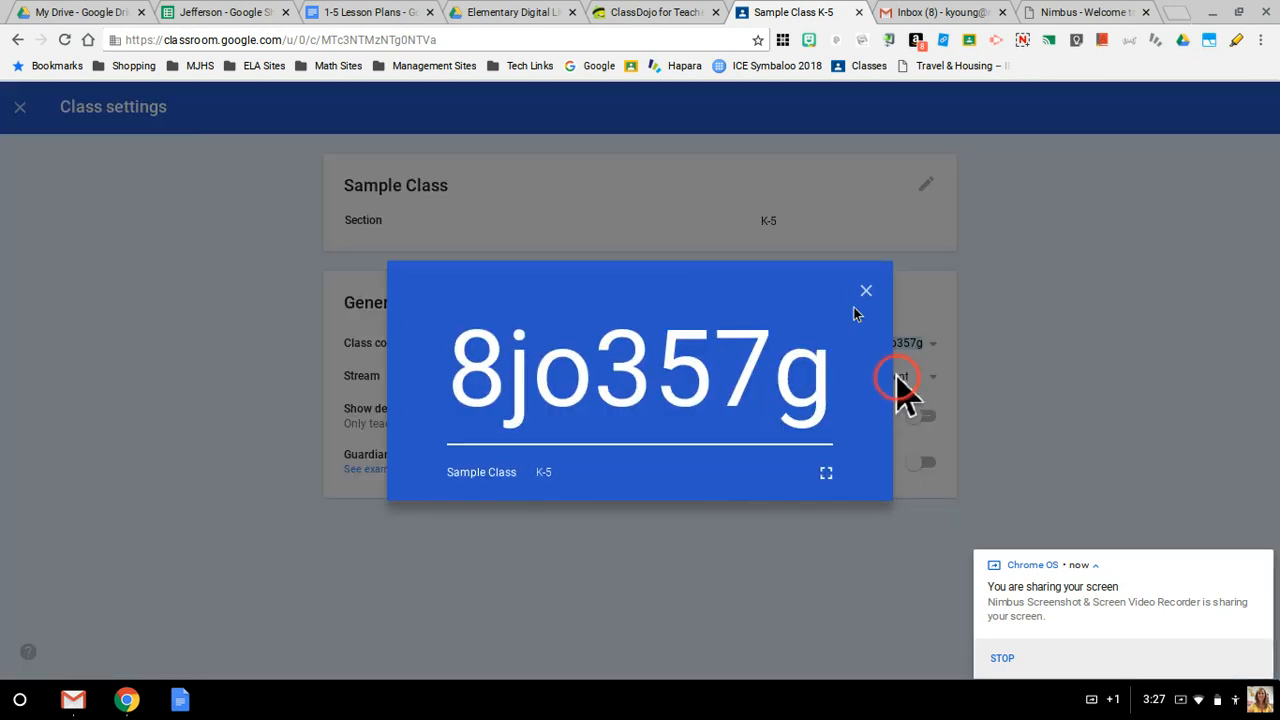
pyautogui.click(865, 290)
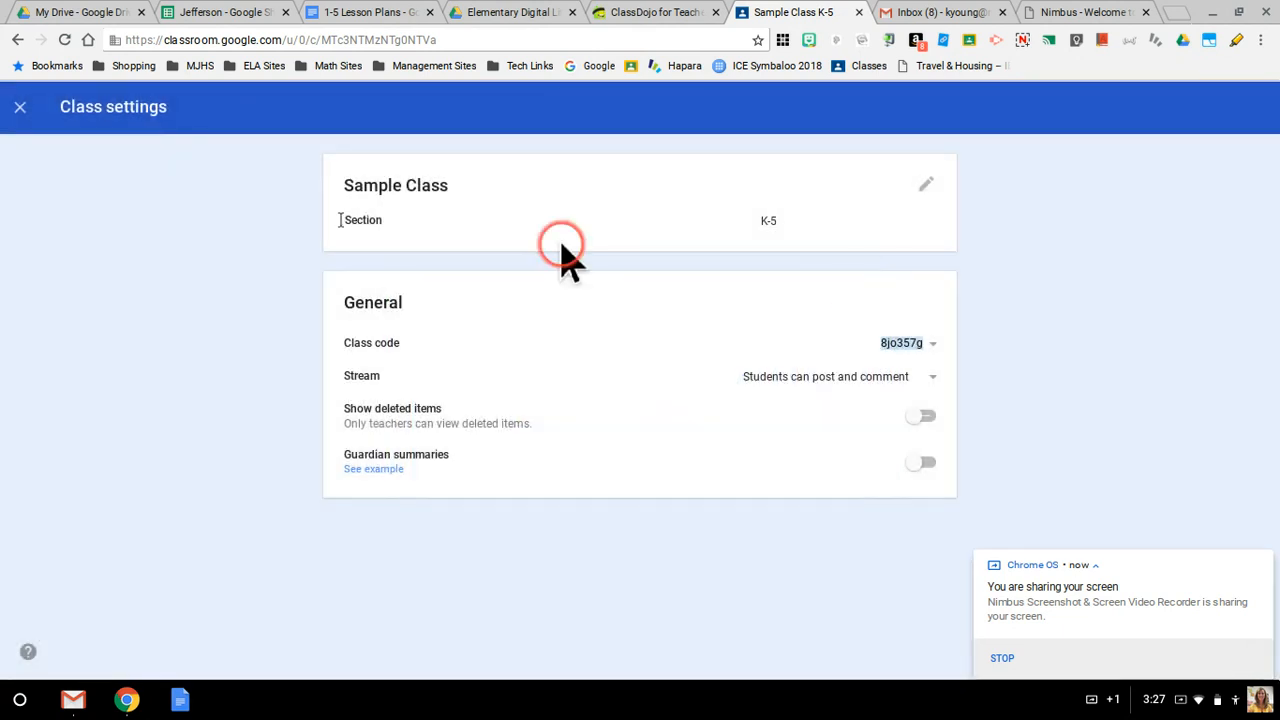
pyautogui.click(20, 110)
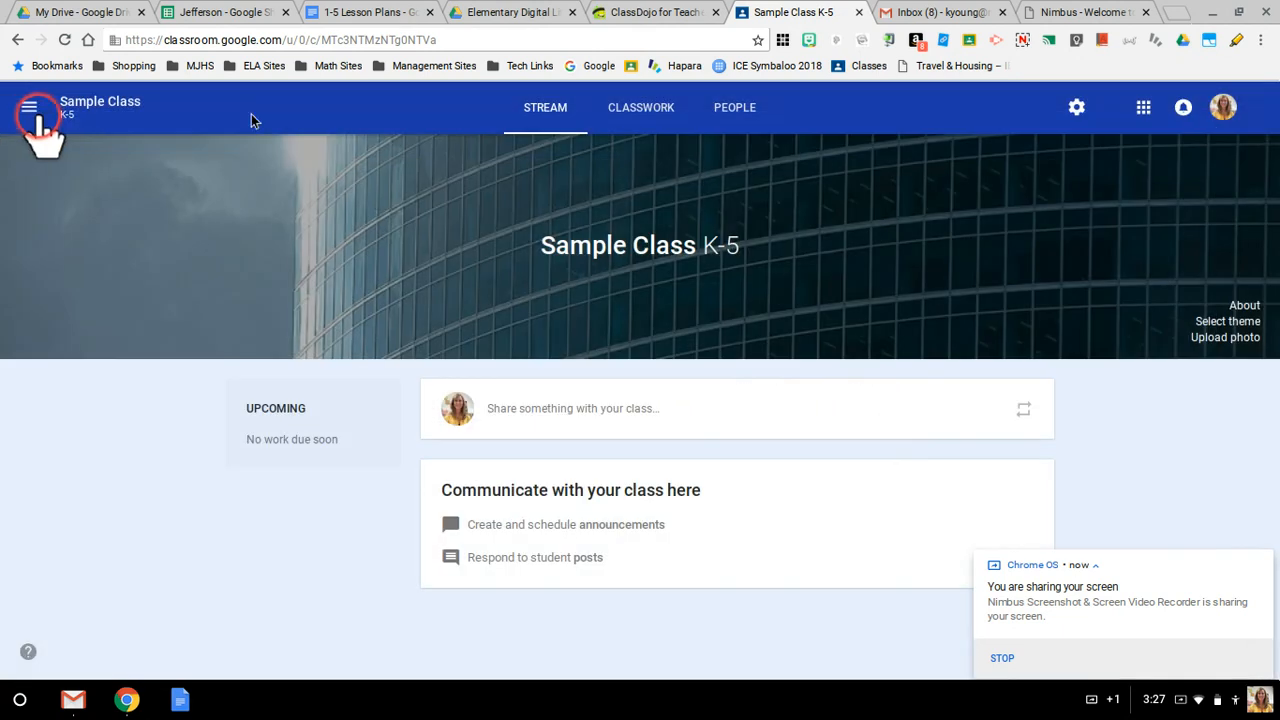
pyautogui.click(727, 110)
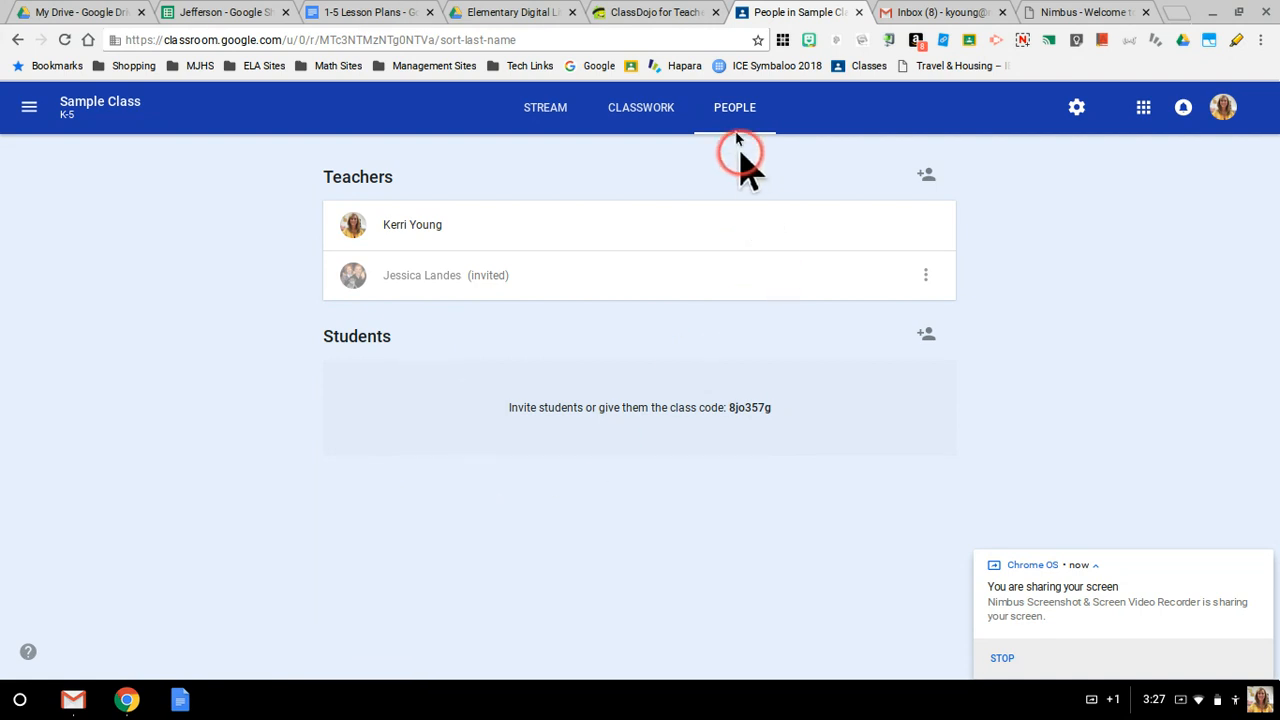
# Step: Start a new classwork assignment for all students in Sample Class and title it "1) Sample"
pyautogui.click(640, 112)
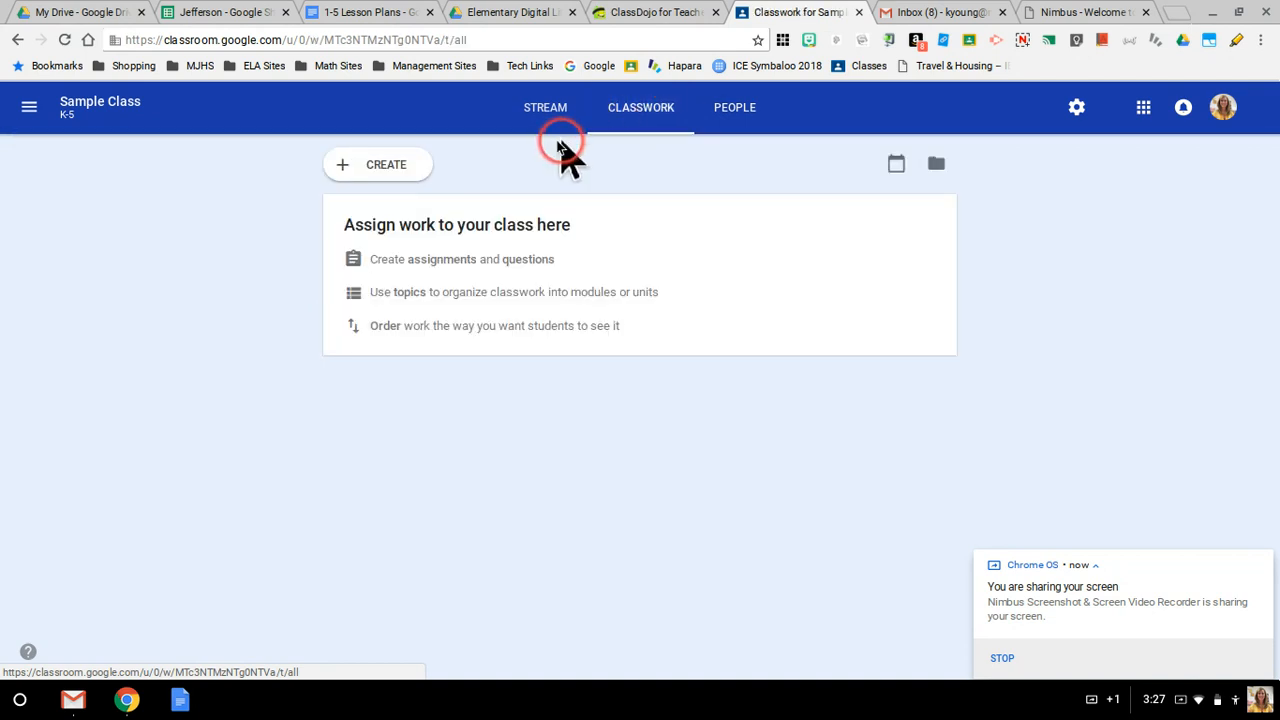
pyautogui.click(405, 168)
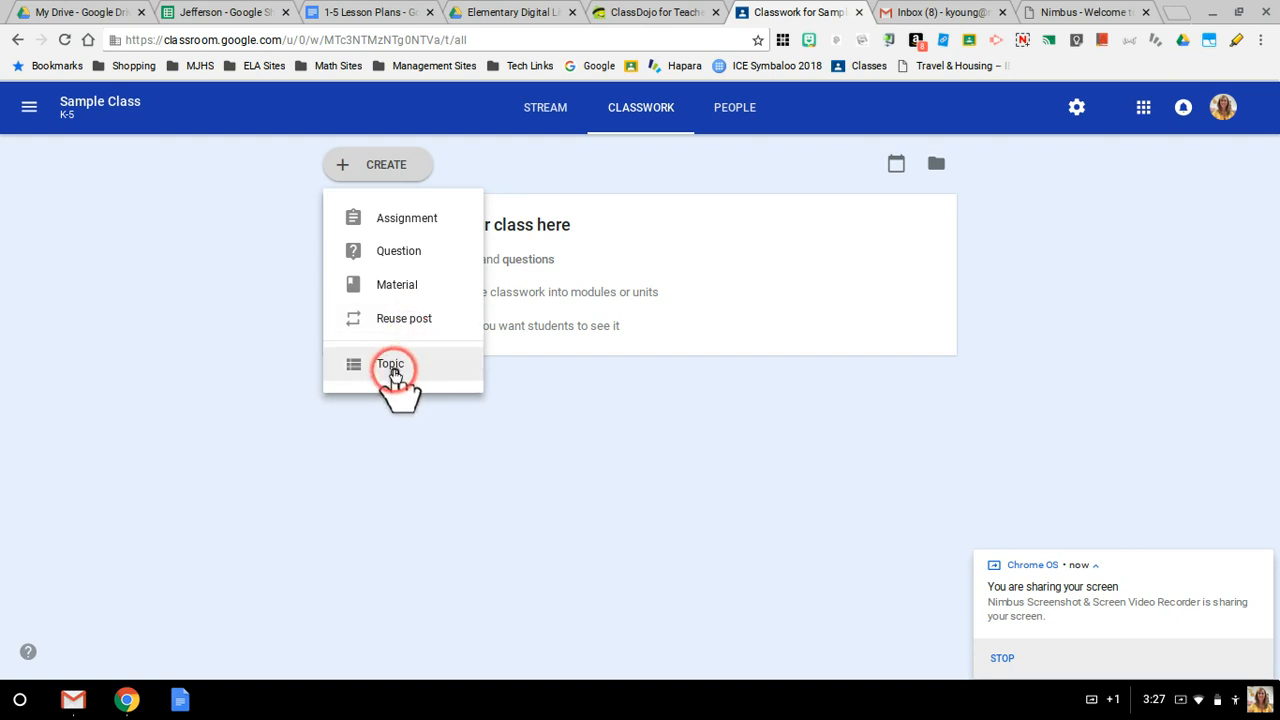
pyautogui.click(397, 228)
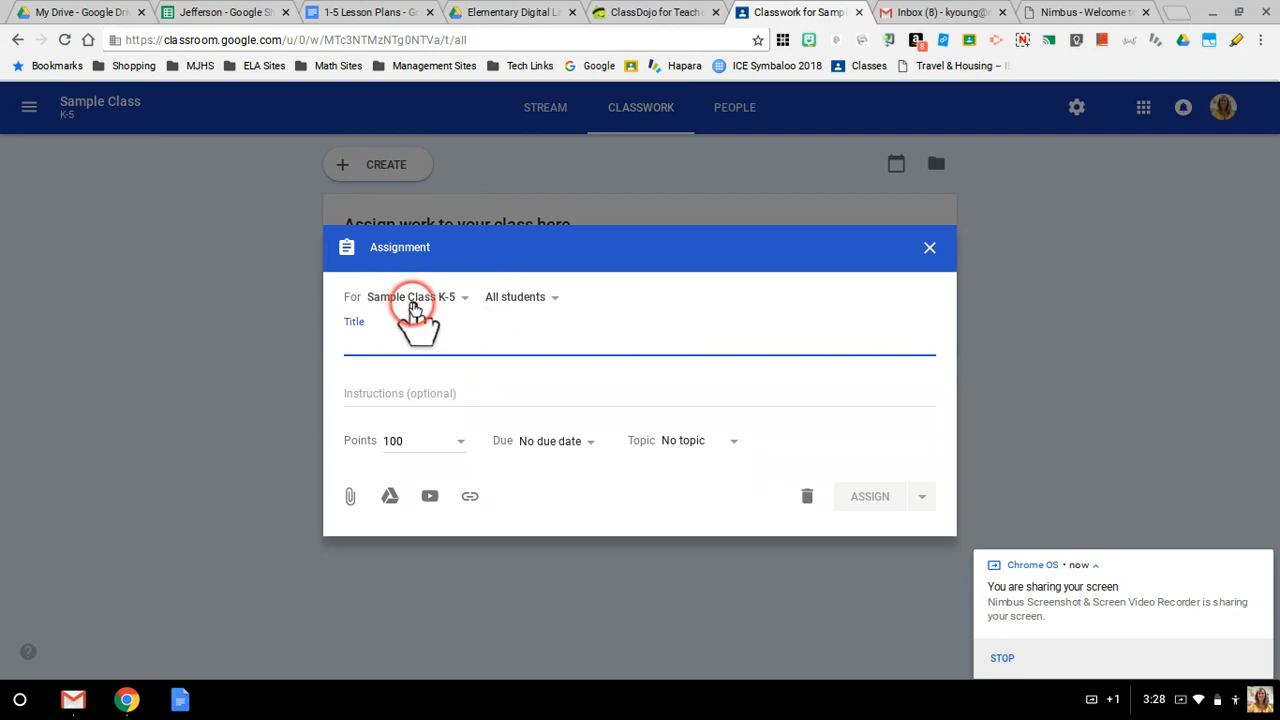
pyautogui.click(528, 305)
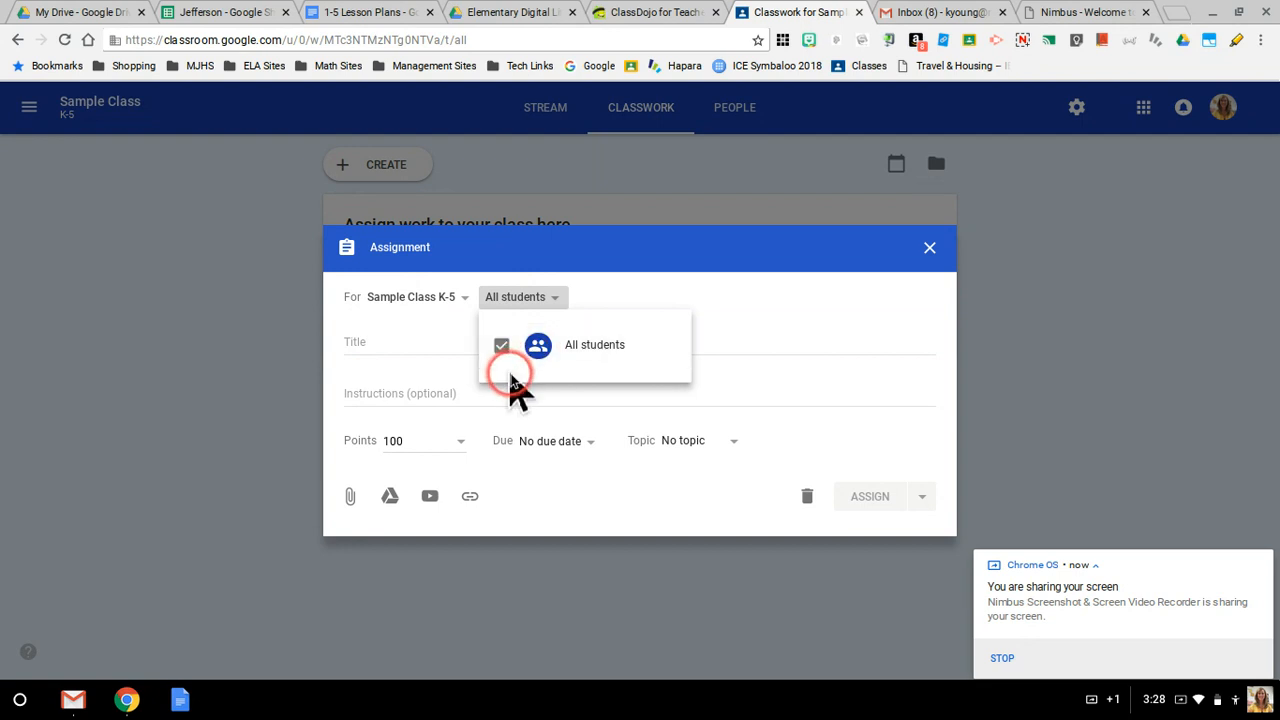
pyautogui.click(630, 293)
pyautogui.click(612, 335)
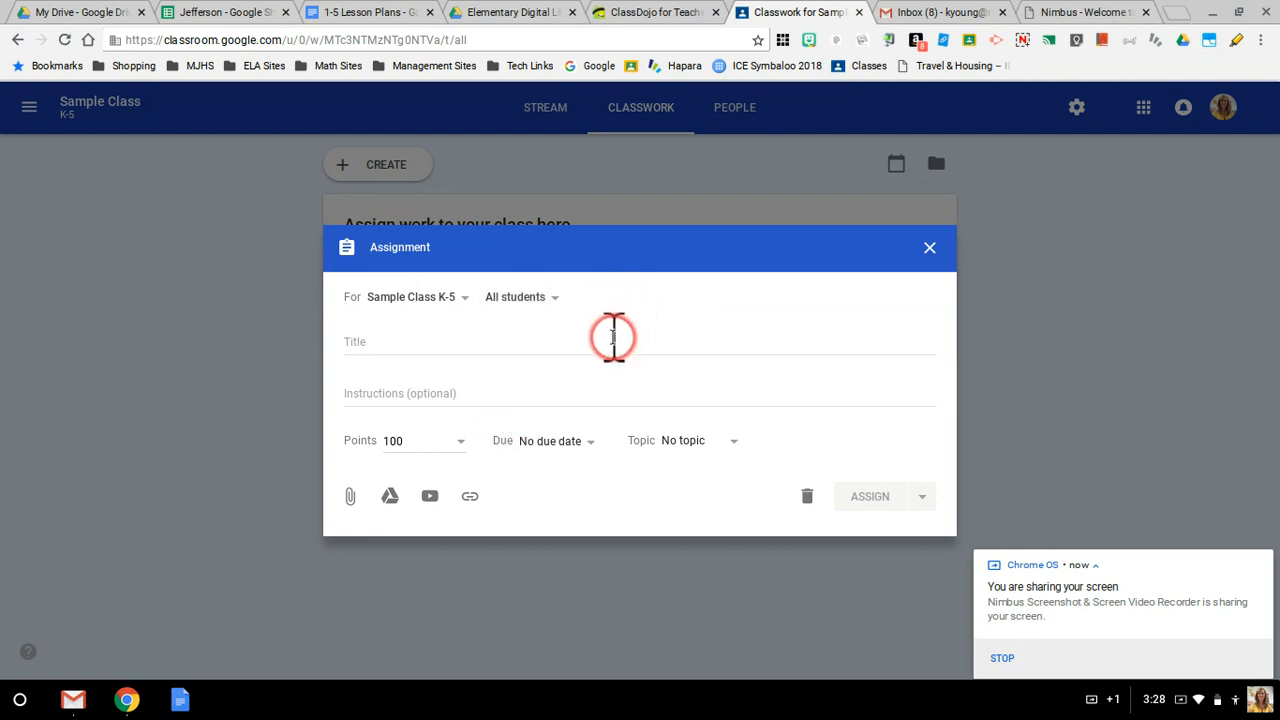
pyautogui.write('Sample')
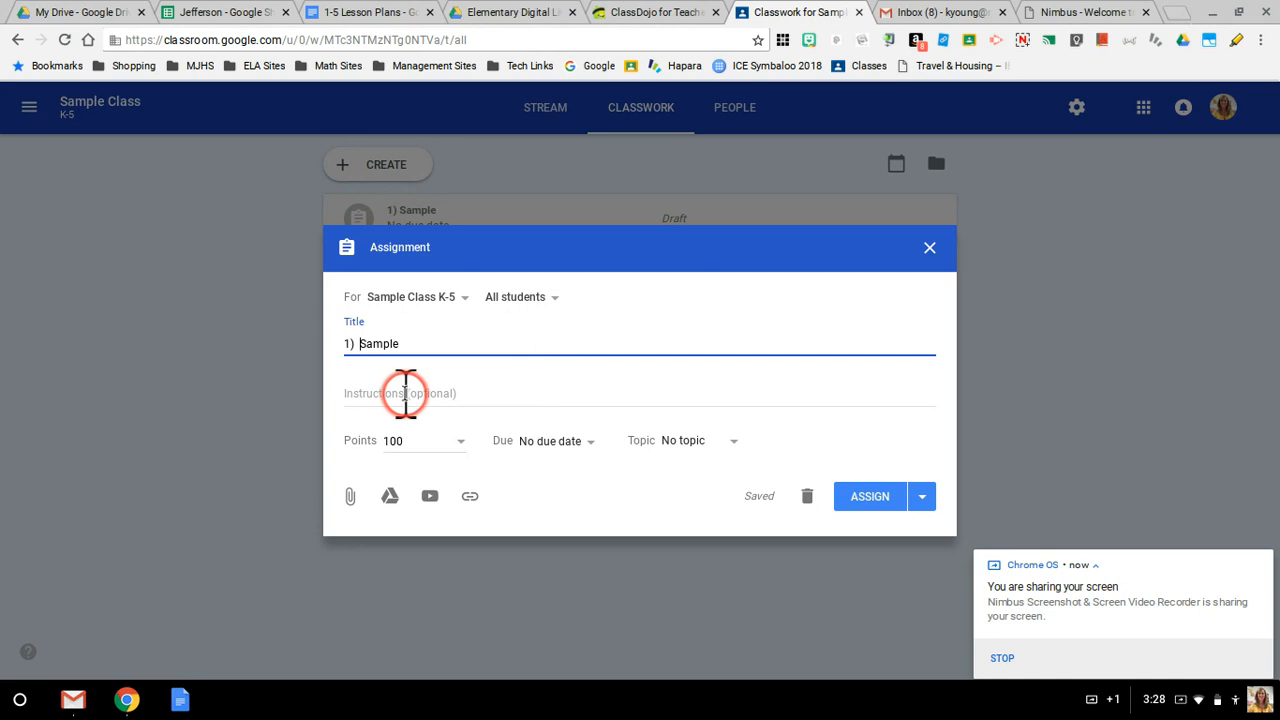
# Step: Make the assignment ungraded and set its due date to tomorrow, September 11, 2018
pyautogui.click(458, 447)
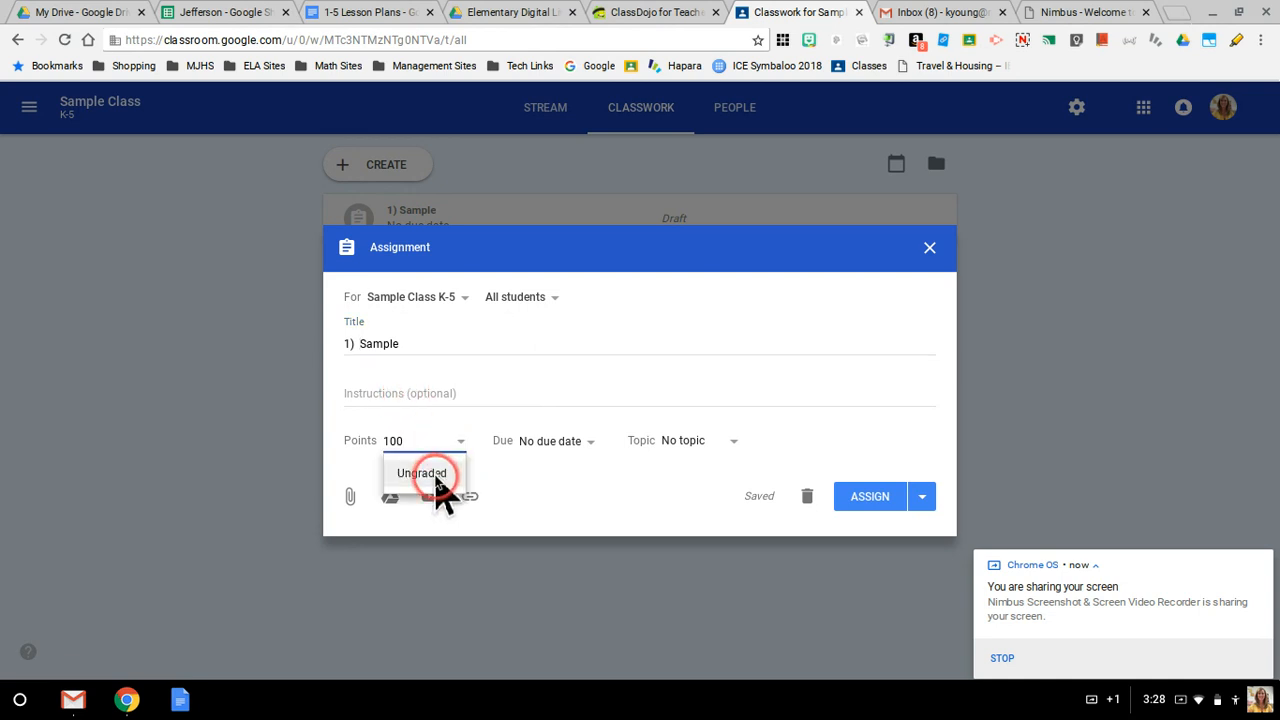
pyautogui.click(436, 480)
pyautogui.click(550, 441)
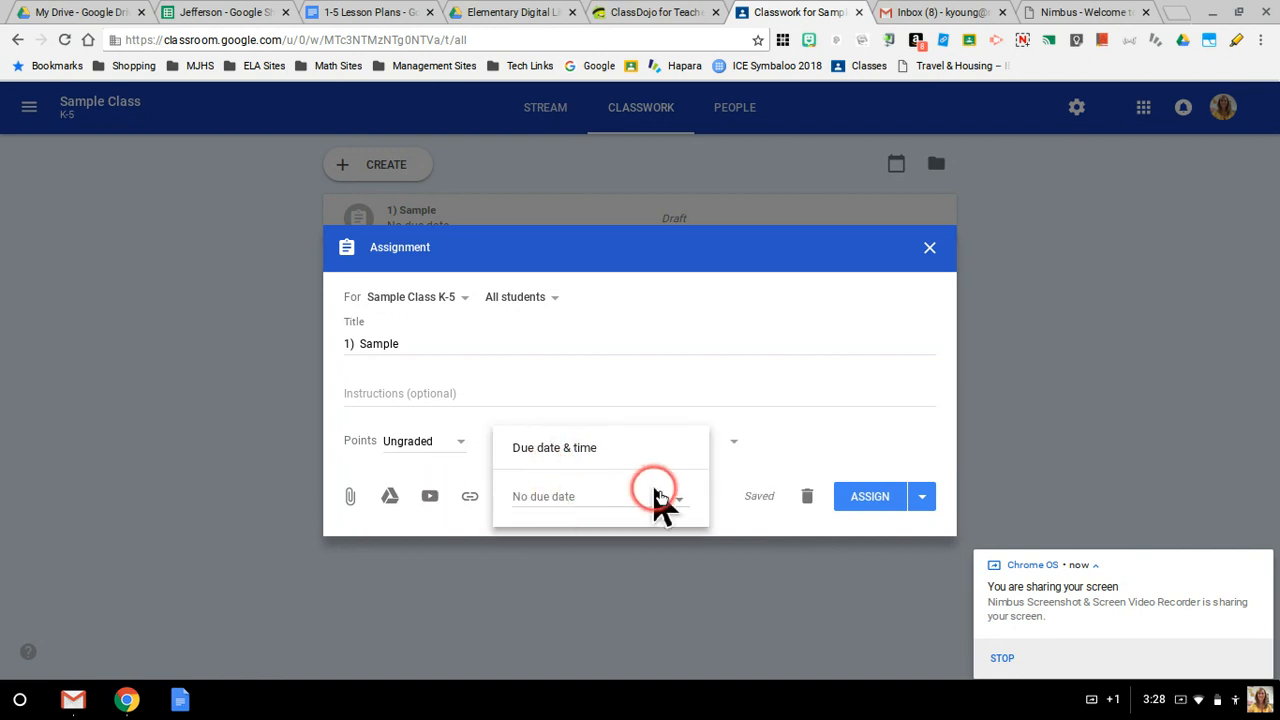
pyautogui.click(676, 501)
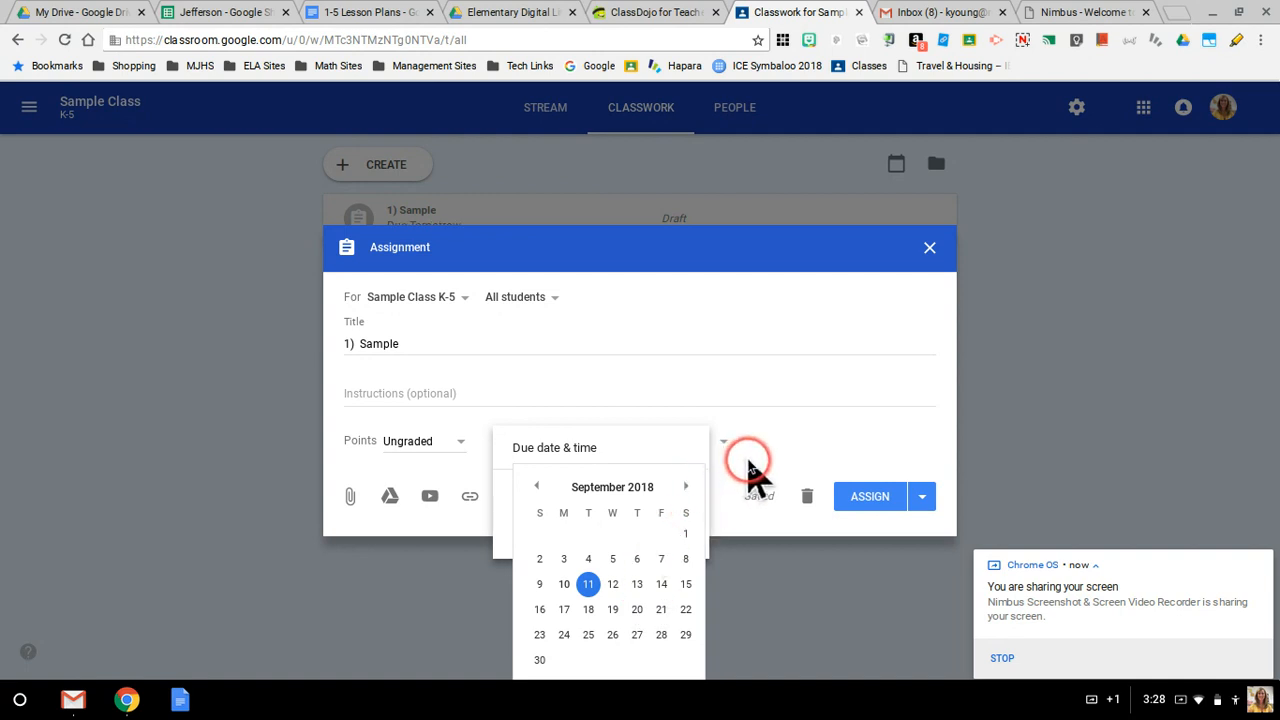
pyautogui.click(740, 462)
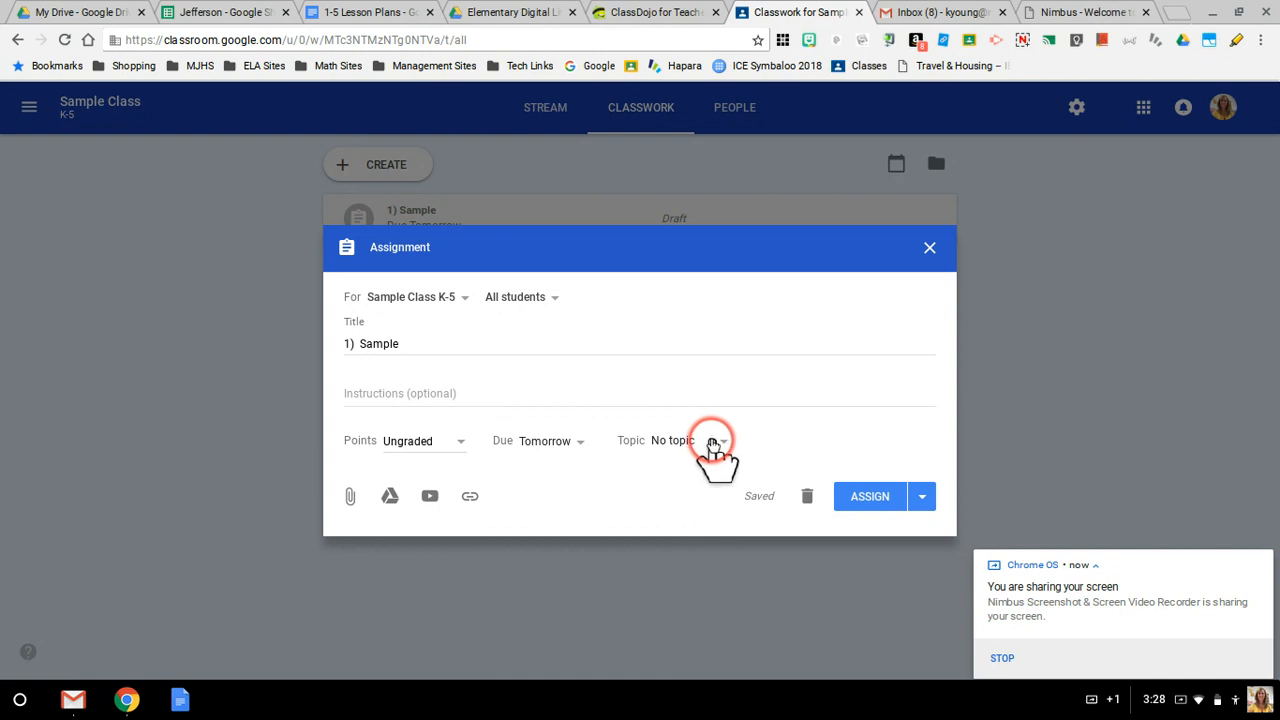
# Step: Create a new topic named "Assignments" for the assignment
pyautogui.click(722, 443)
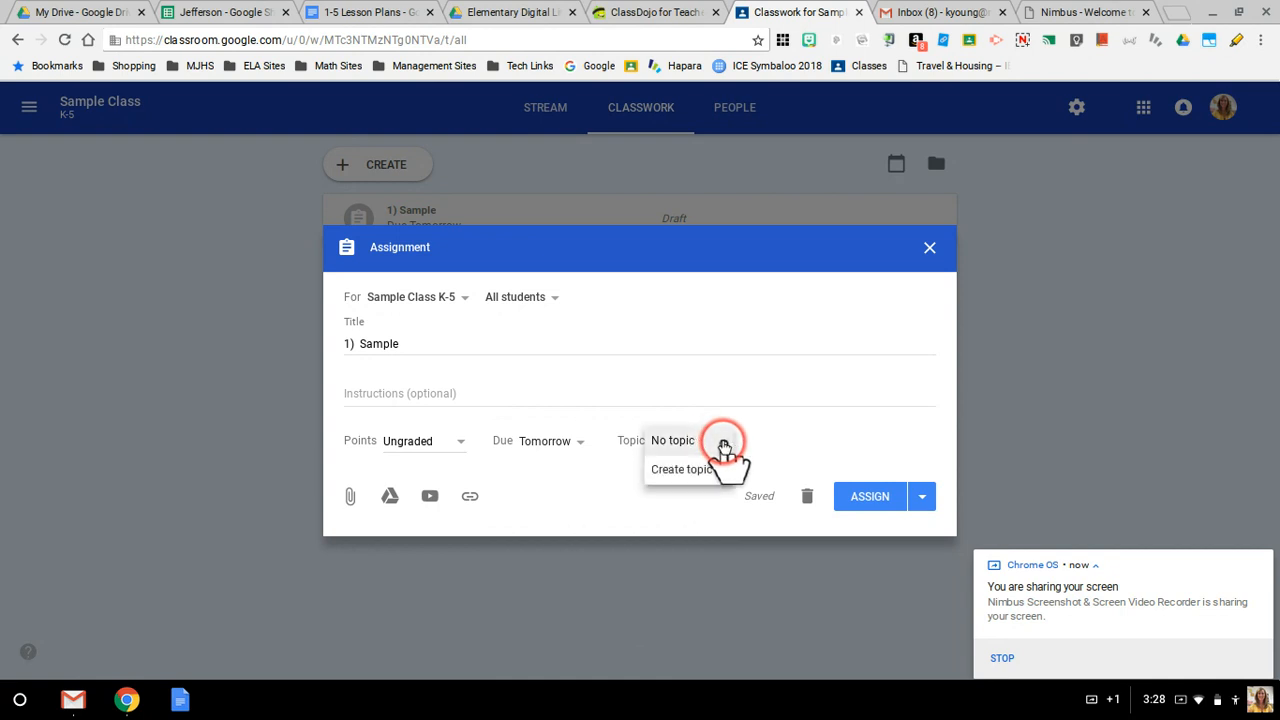
pyautogui.click(708, 470)
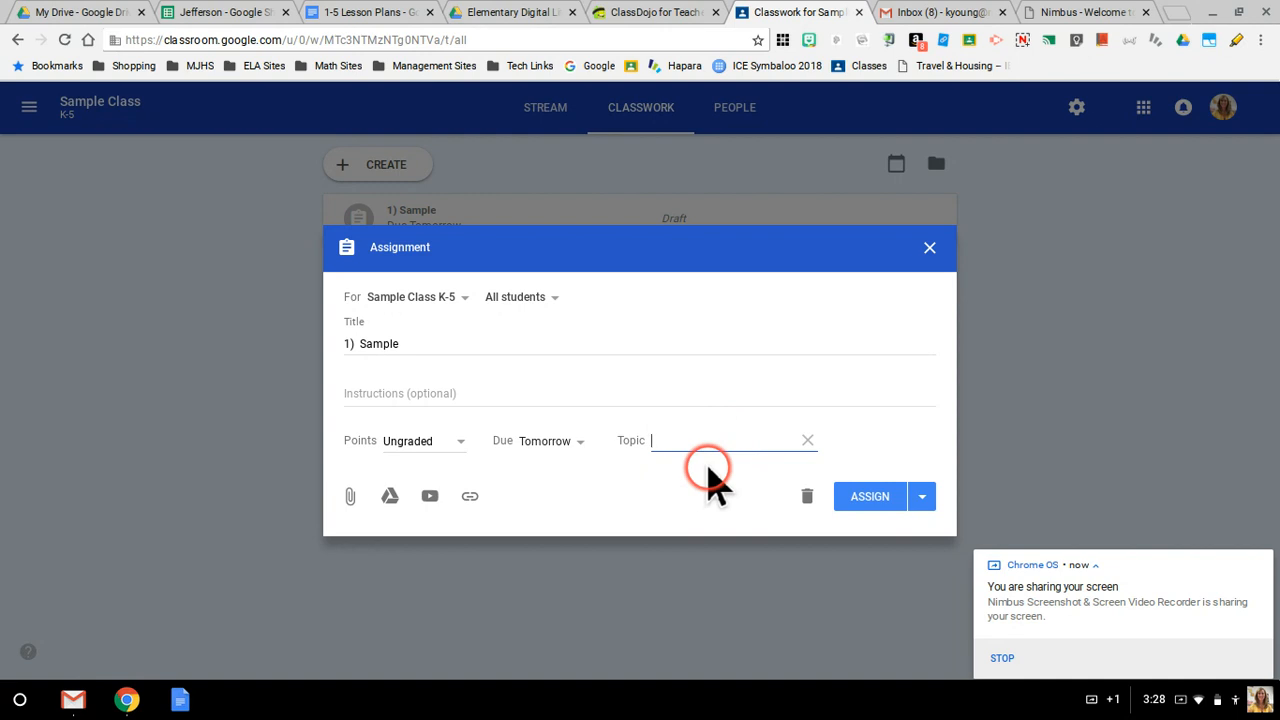
pyautogui.write('Assignments')
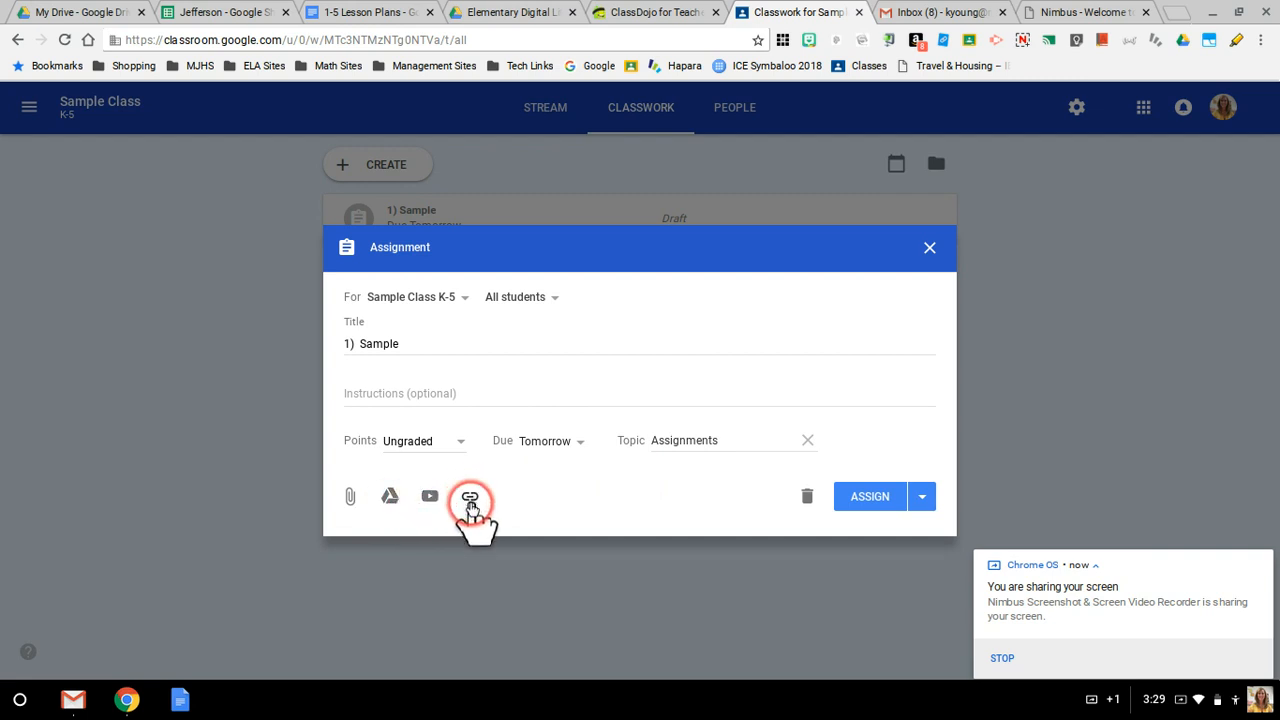
# Step: Attach the End Punctuation Quiz document from Google Drive and set it to make a copy for each student
pyautogui.click(390, 496)
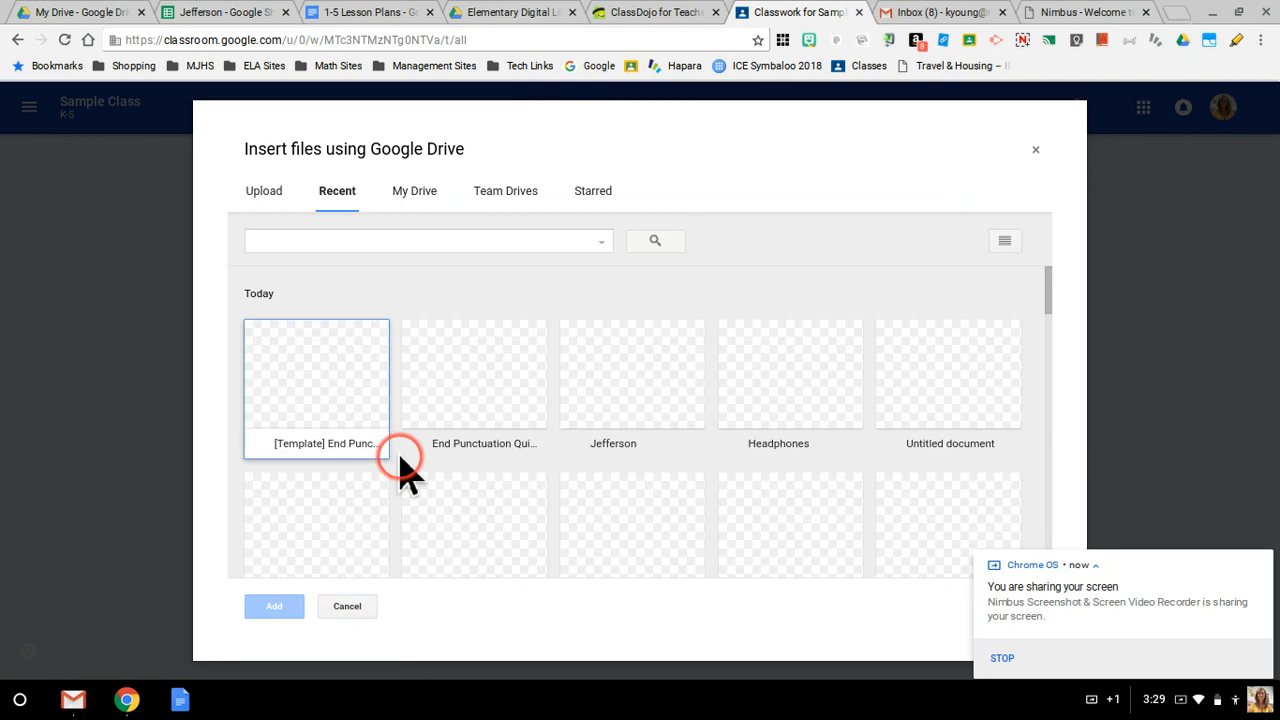
pyautogui.click(478, 397)
pyautogui.click(274, 607)
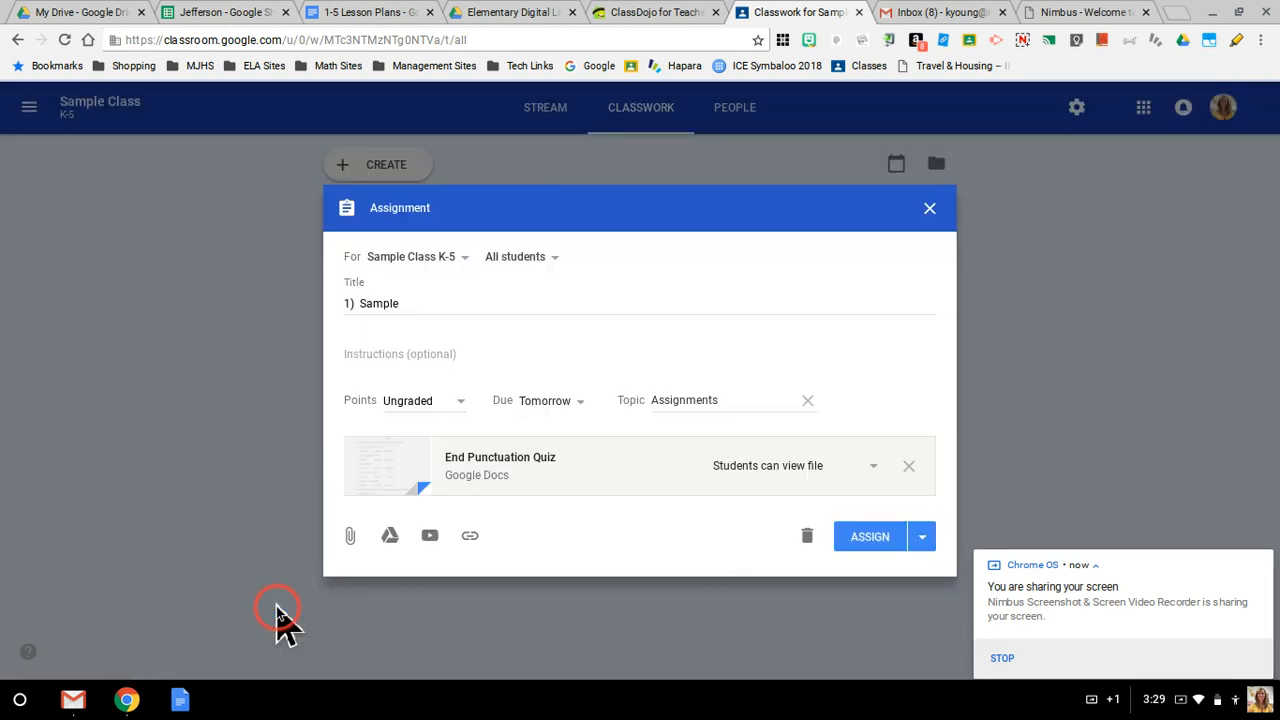
pyautogui.click(874, 470)
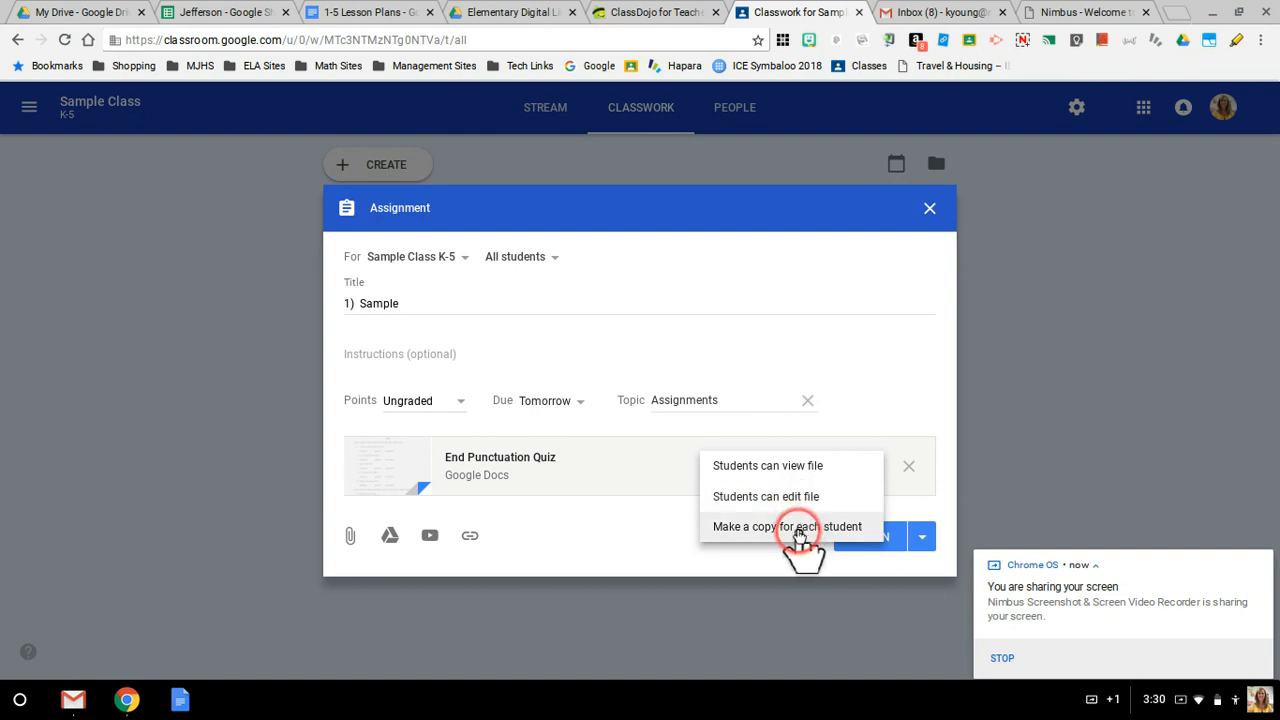
pyautogui.click(800, 530)
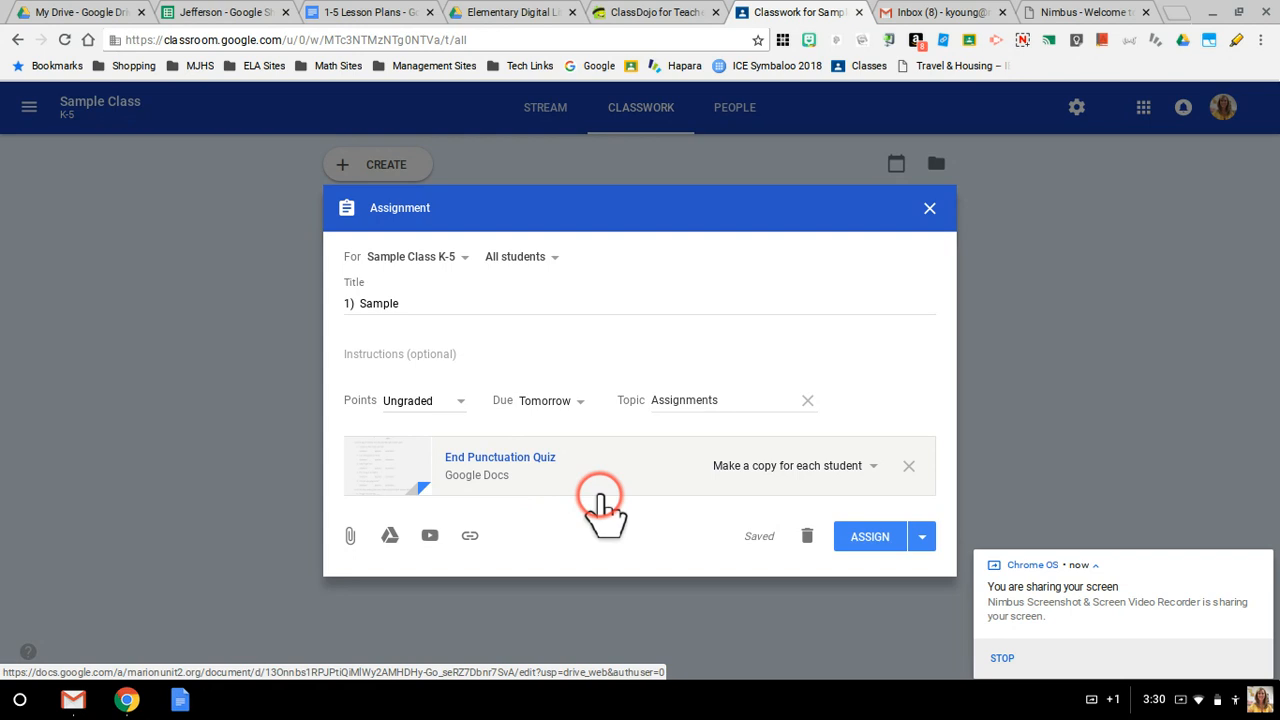
# Step: Look at the assignment's scheduling dialog without scheduling it, and assign the work to the class immediately
pyautogui.click(922, 543)
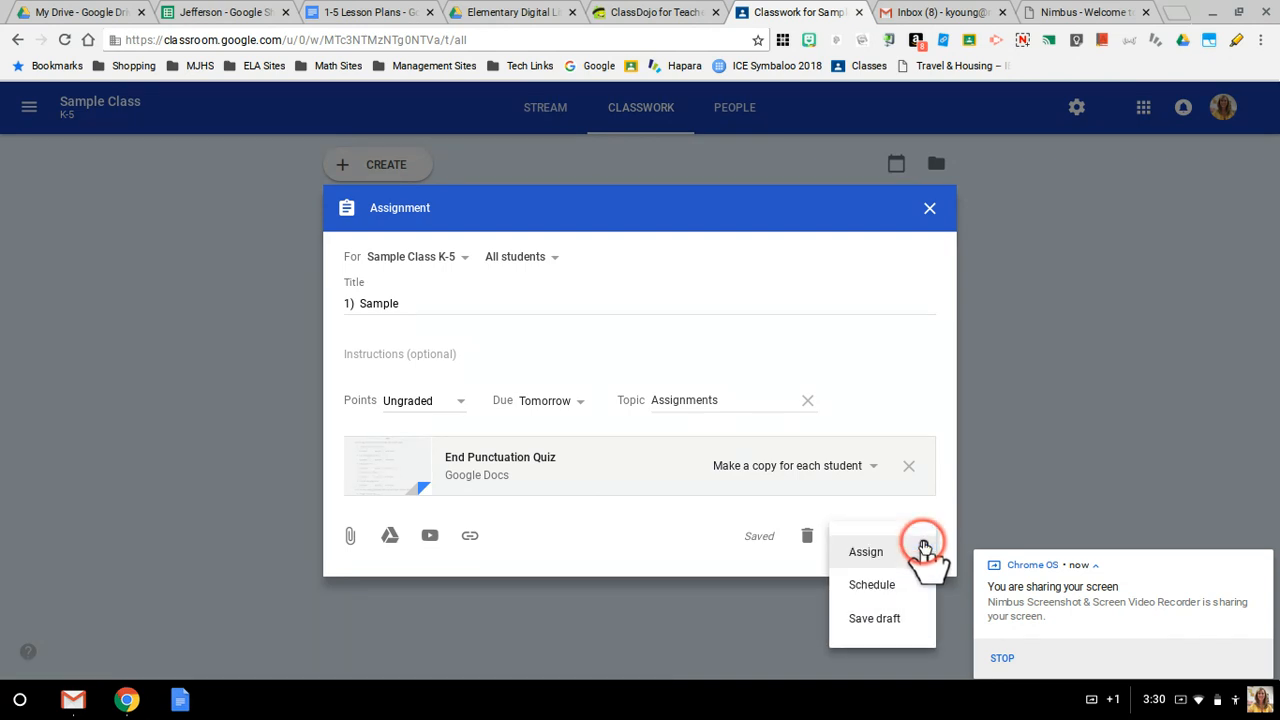
pyautogui.click(884, 587)
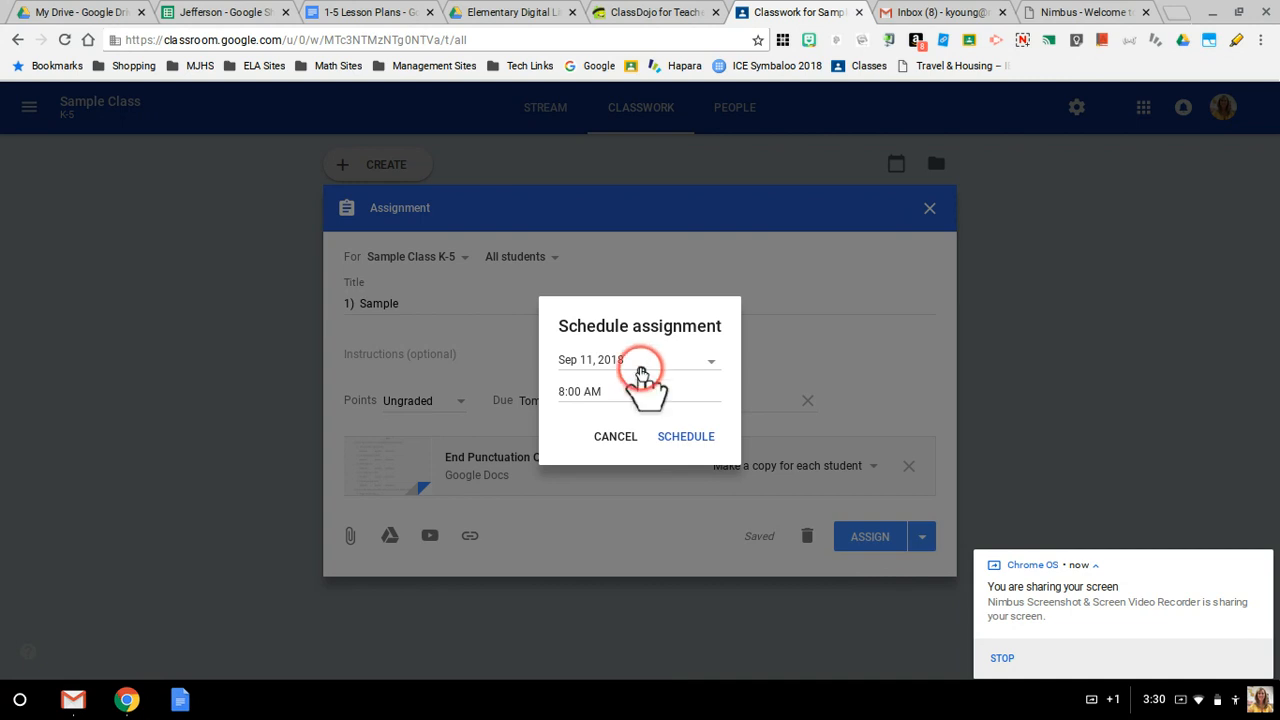
pyautogui.click(617, 437)
pyautogui.click(922, 536)
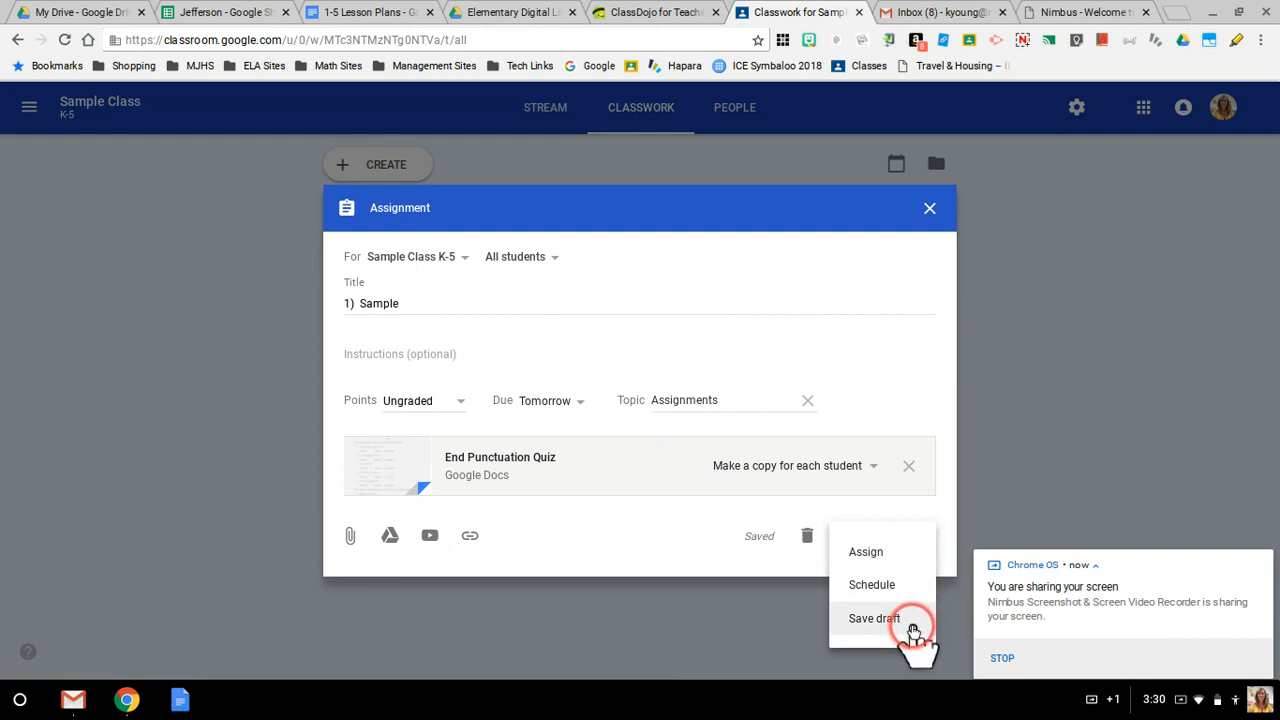
pyautogui.click(866, 553)
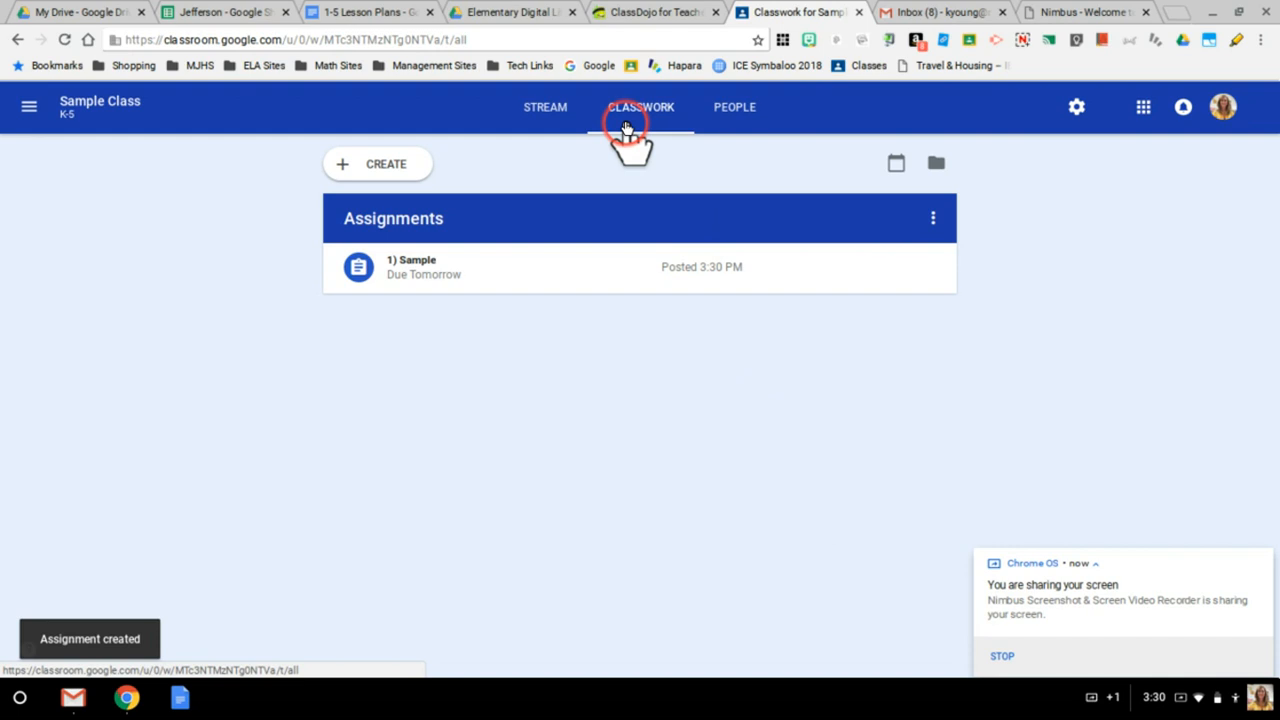
# Step: Check how the new assignment appears in the class stream and in classwork, and view the kinds of classwork that can be created
pyautogui.click(548, 113)
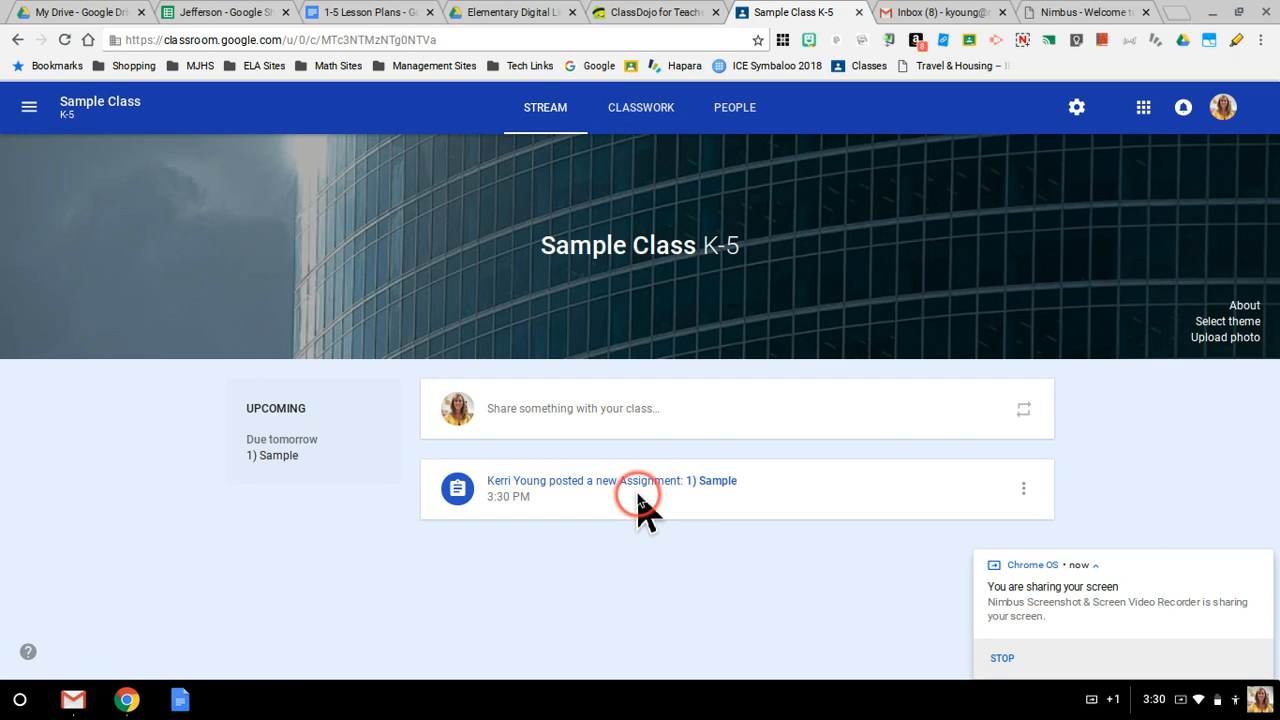
pyautogui.click(638, 118)
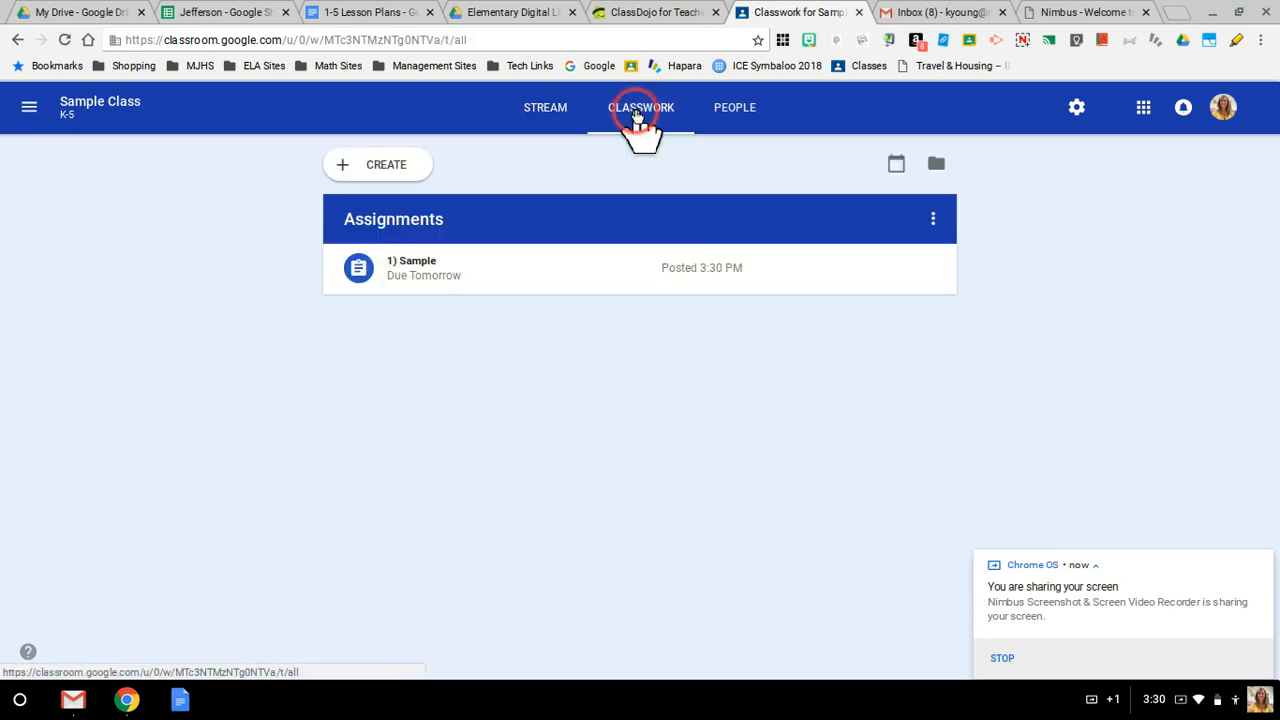
pyautogui.click(410, 172)
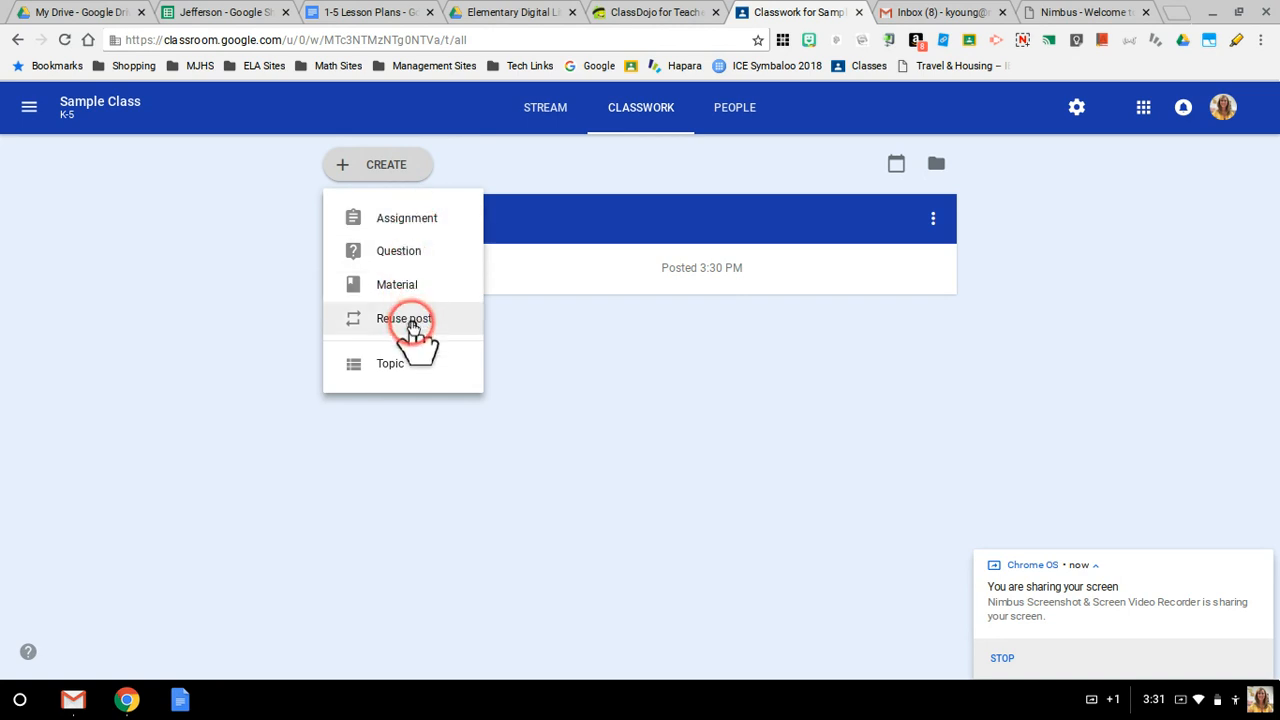
# Step: Start a class stream announcement for all students with the text "Kahoot"
pyautogui.click(546, 110)
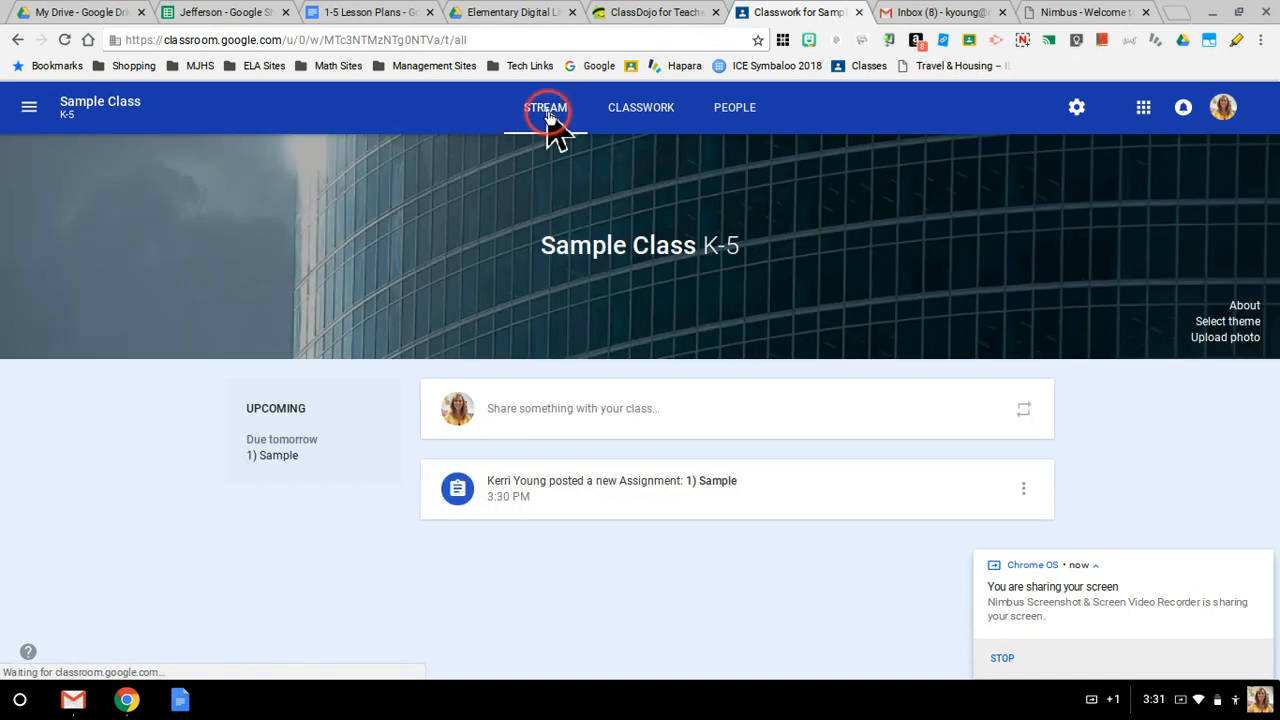
pyautogui.click(619, 418)
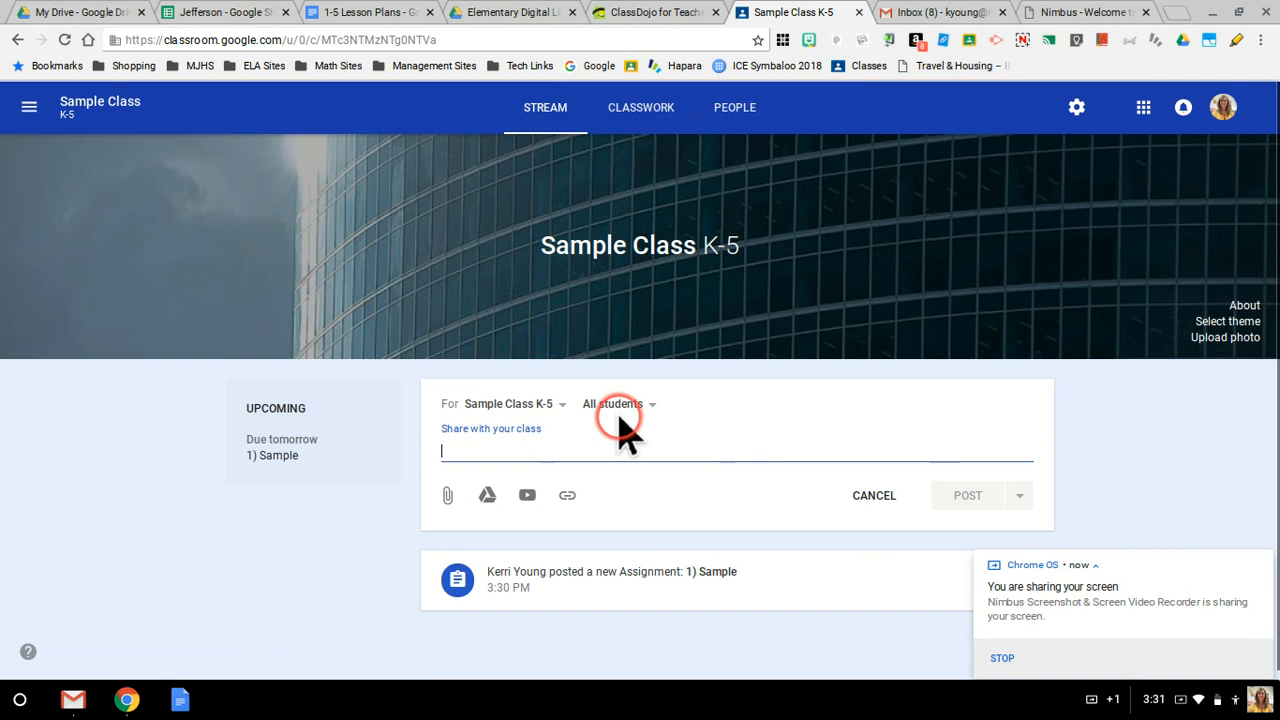
pyautogui.write('T')
pyautogui.press('BackSpace')
pyautogui.write('Kahoot')
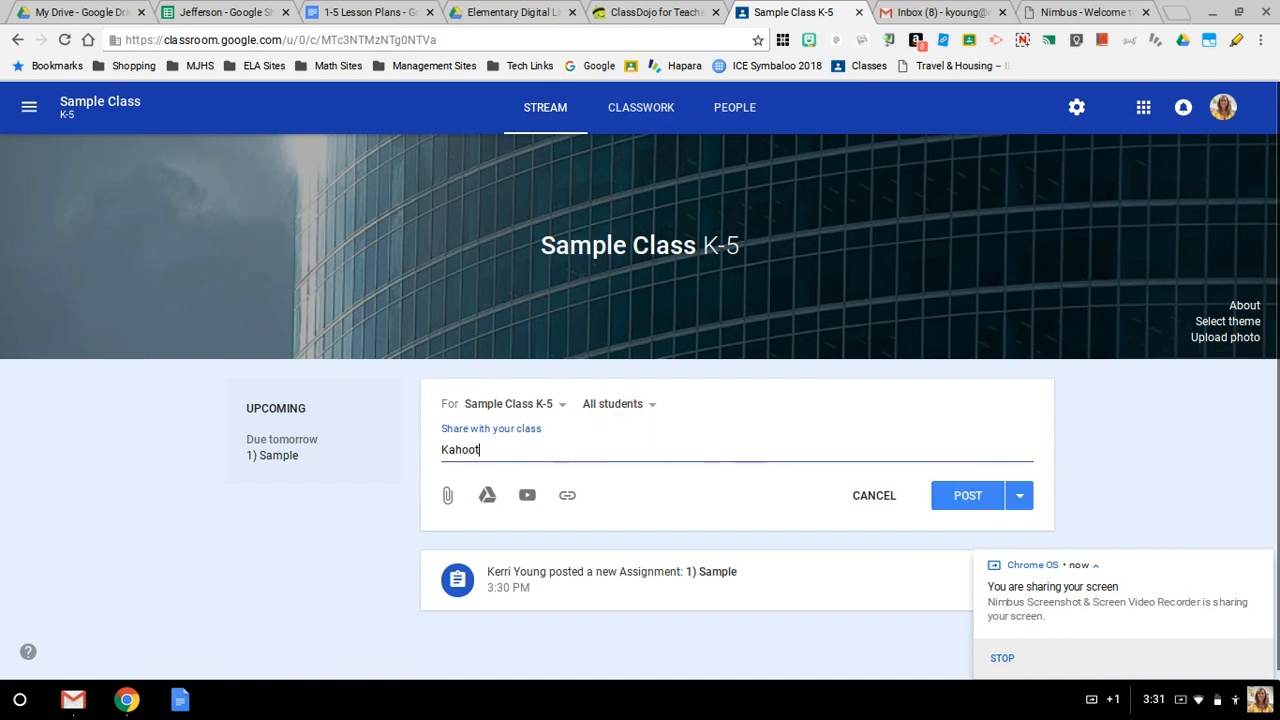
pyautogui.click(568, 497)
pyautogui.write('www')
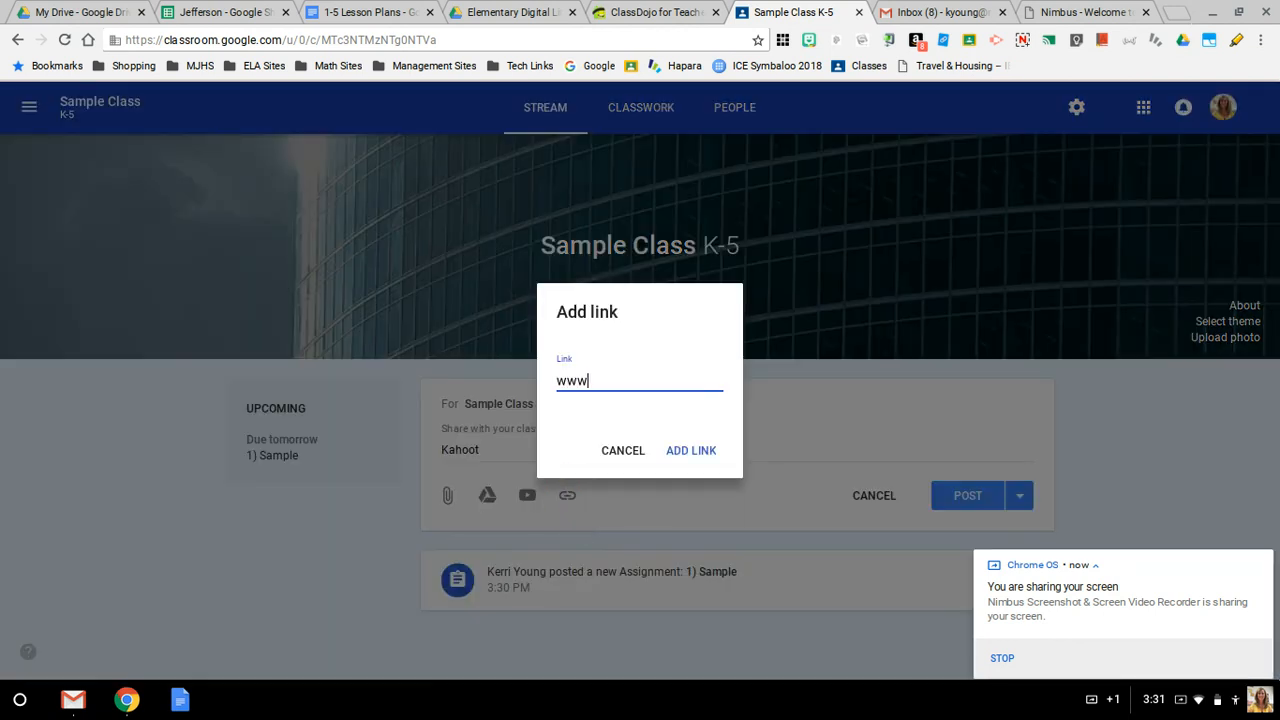
pyautogui.write('.kahoot.it')
pyautogui.click(685, 453)
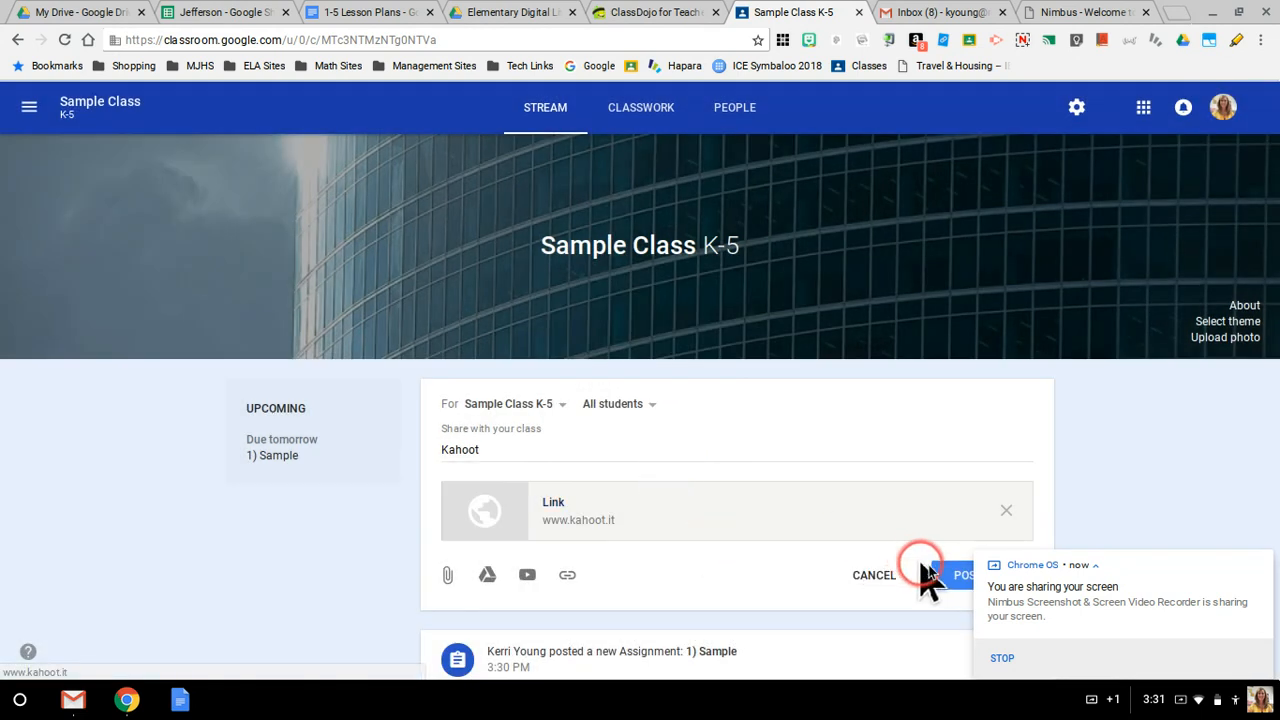
pyautogui.click(948, 580)
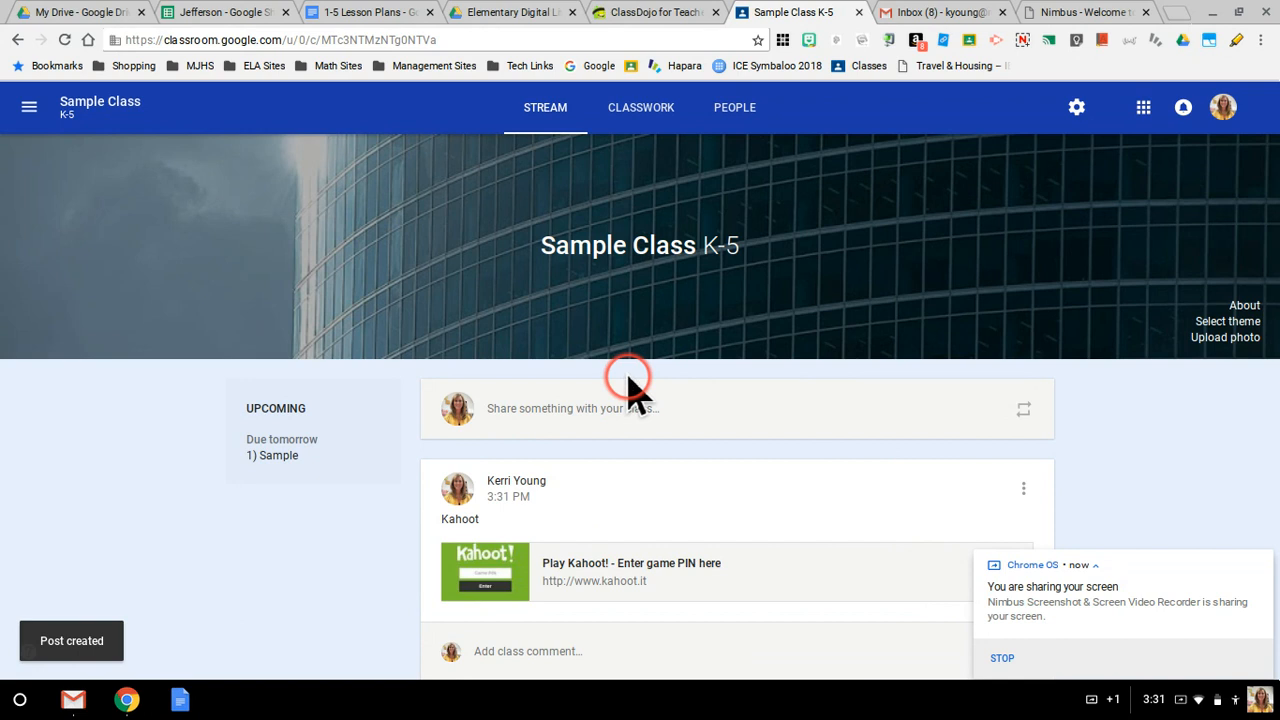
# Step: Review the class's classwork, stream and people pages, comparing where the assignment and the Kahoot post are listed
pyautogui.click(641, 107)
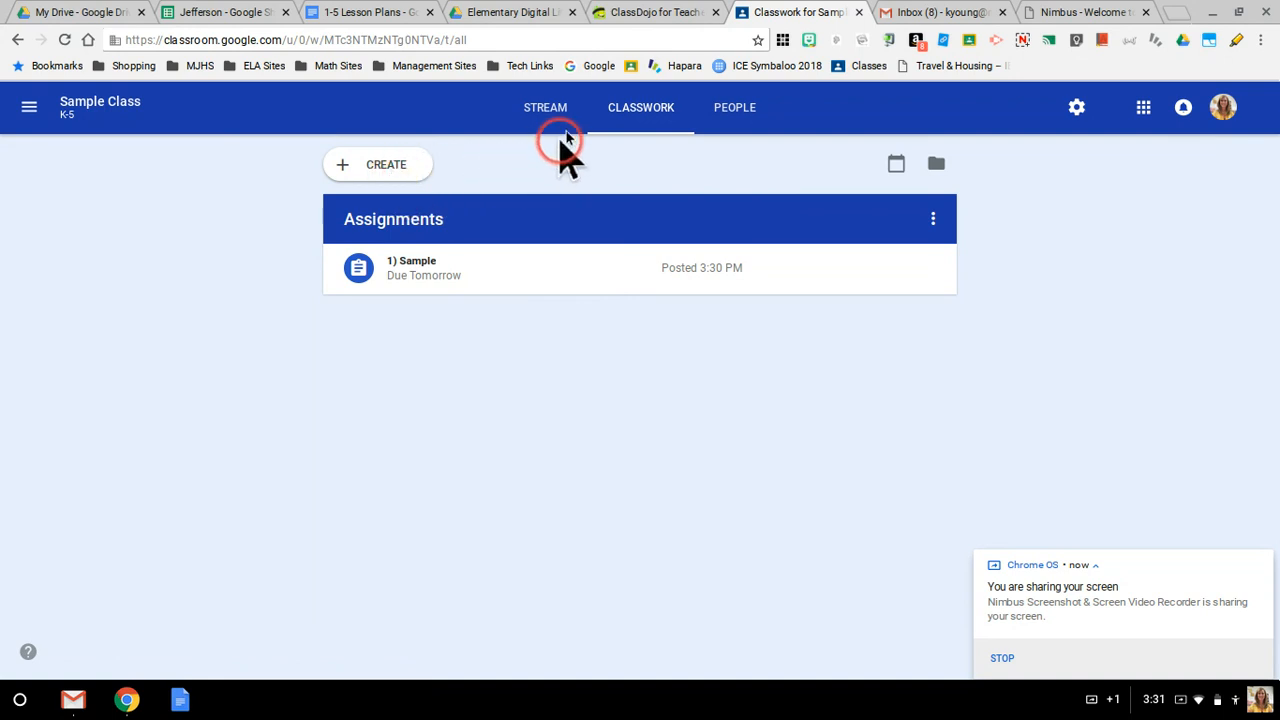
pyautogui.click(547, 109)
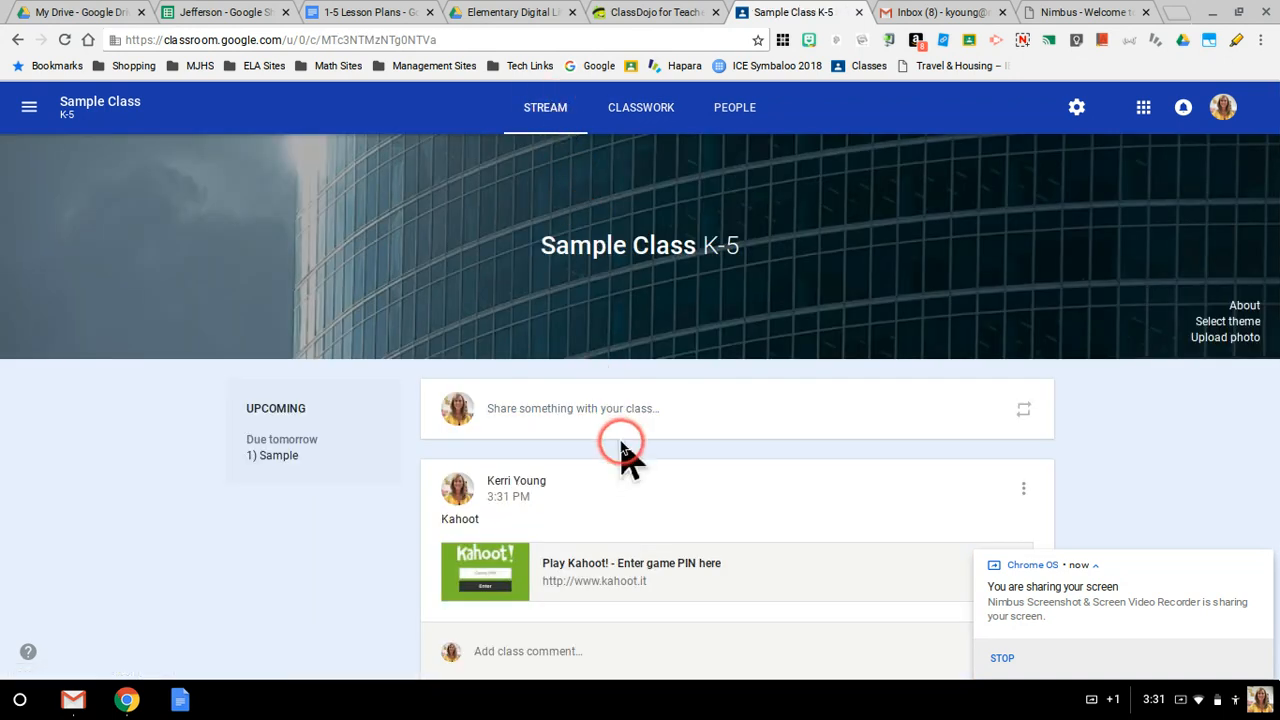
pyautogui.scroll(-3, 622, 450)
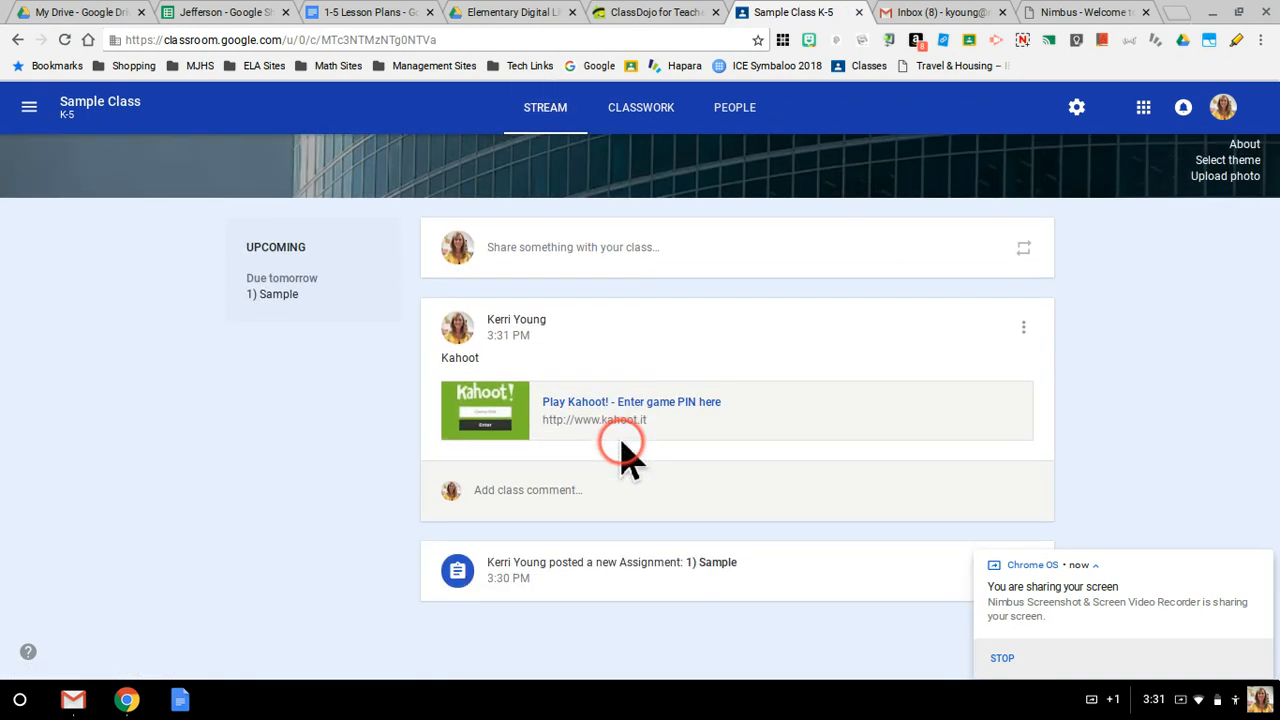
pyautogui.scroll(3, 622, 450)
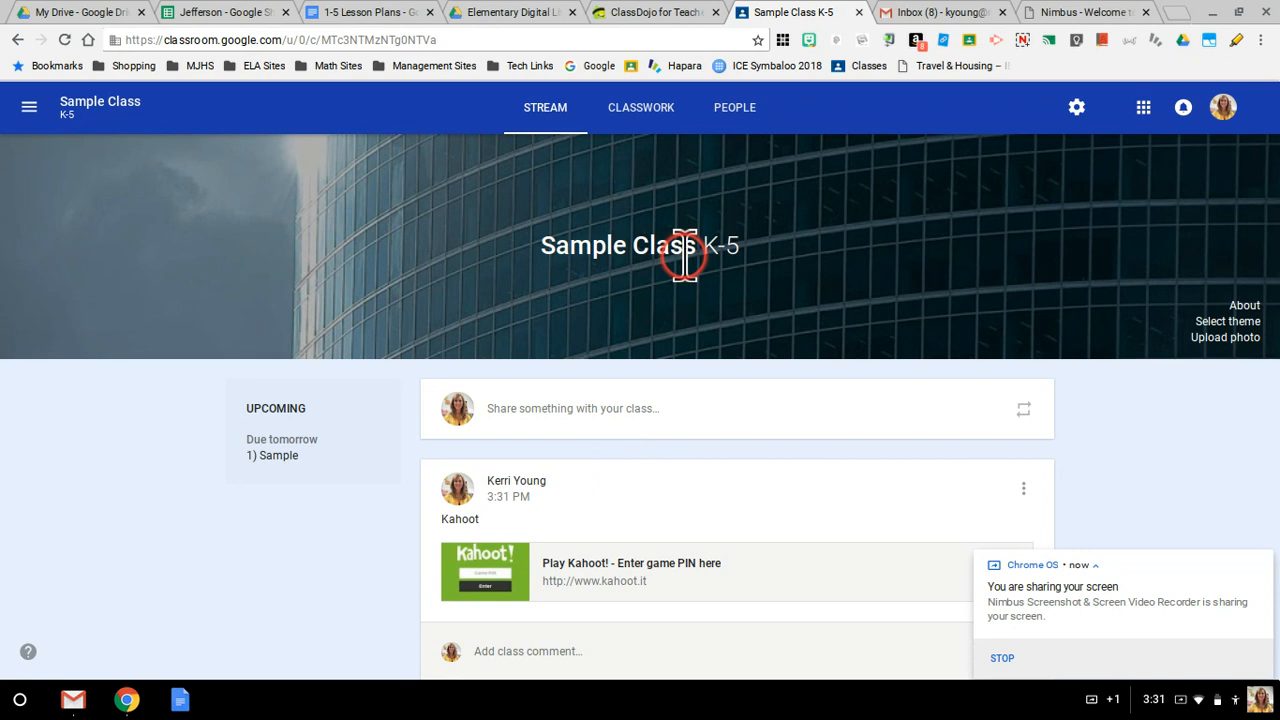
pyautogui.click(731, 113)
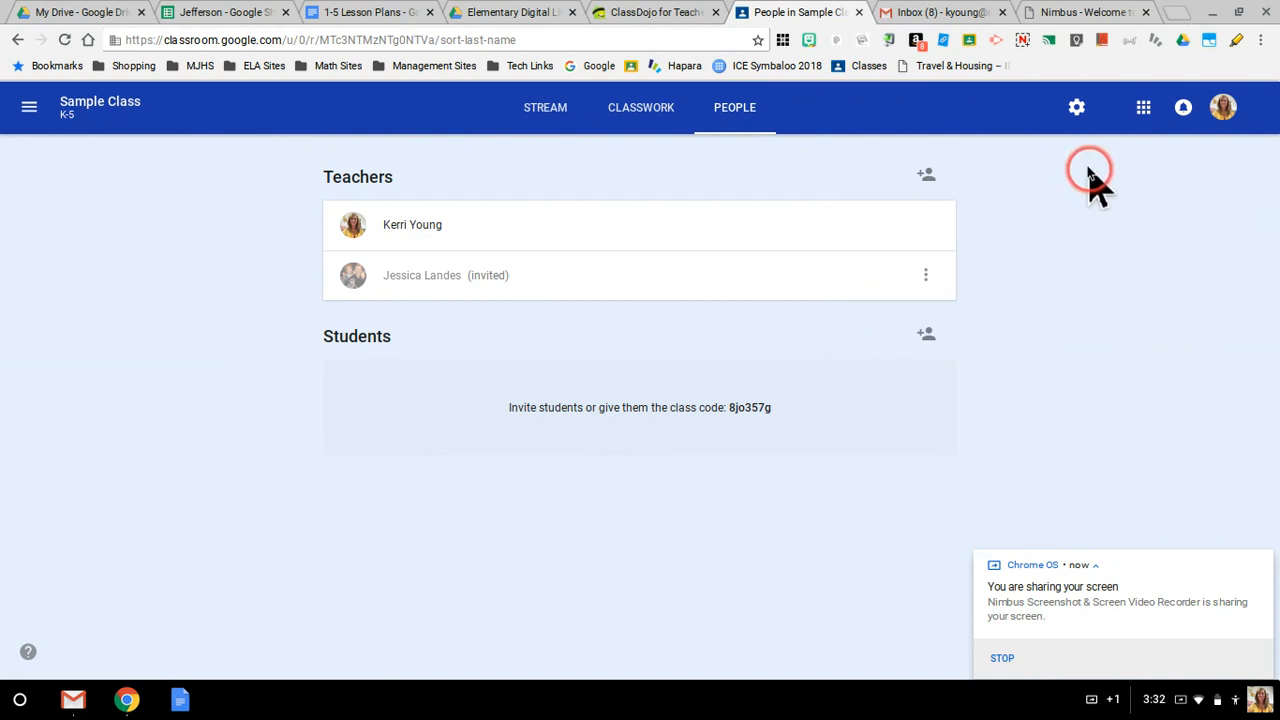
pyautogui.click(636, 113)
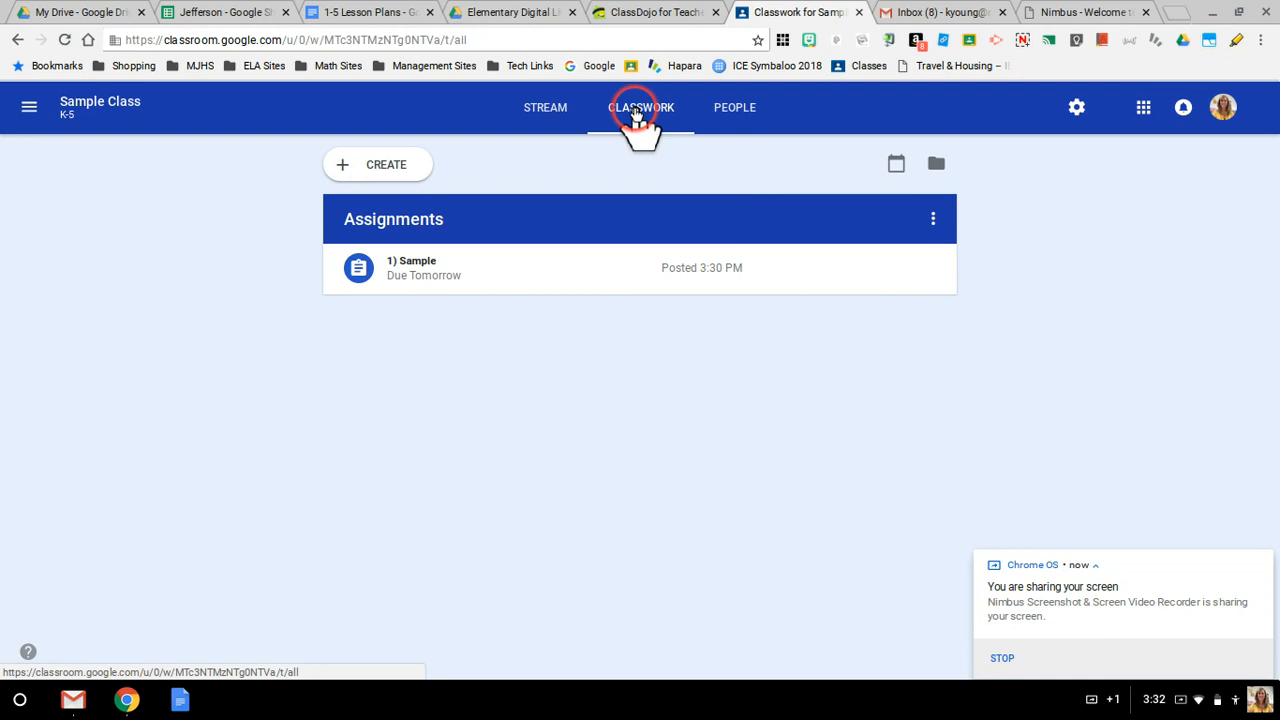
pyautogui.click(541, 118)
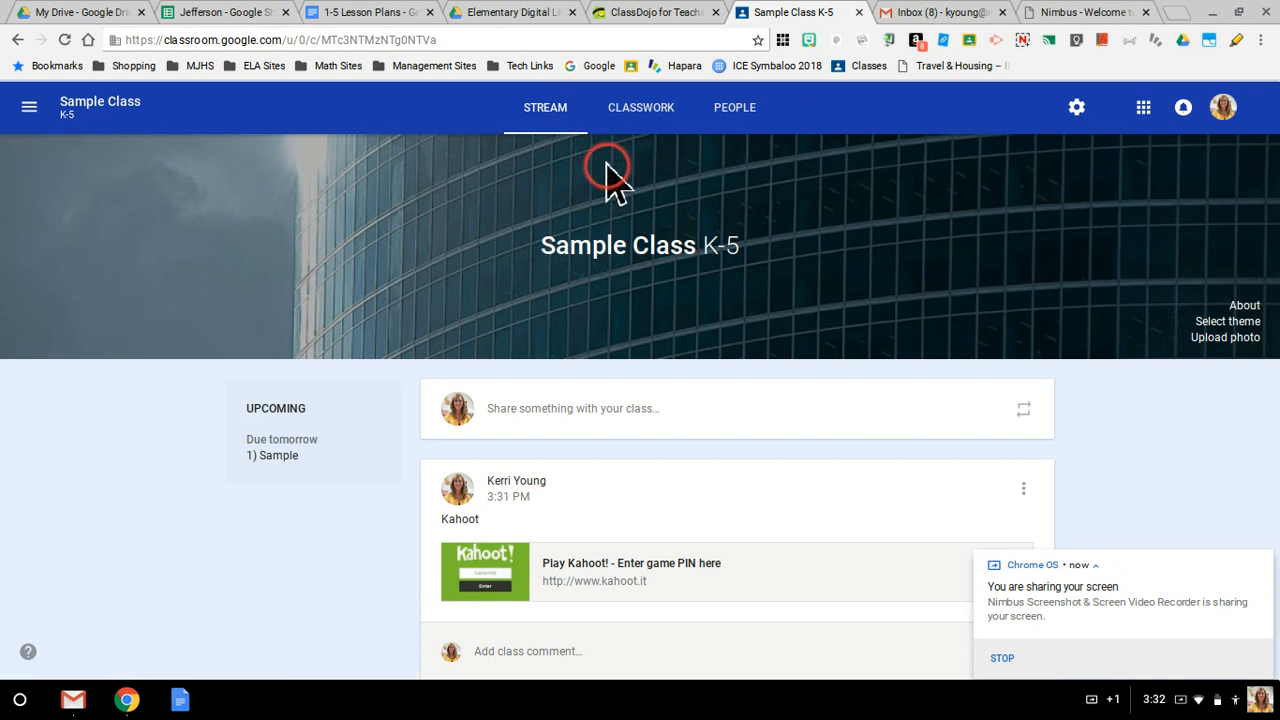
pyautogui.moveTo(1075, 620)
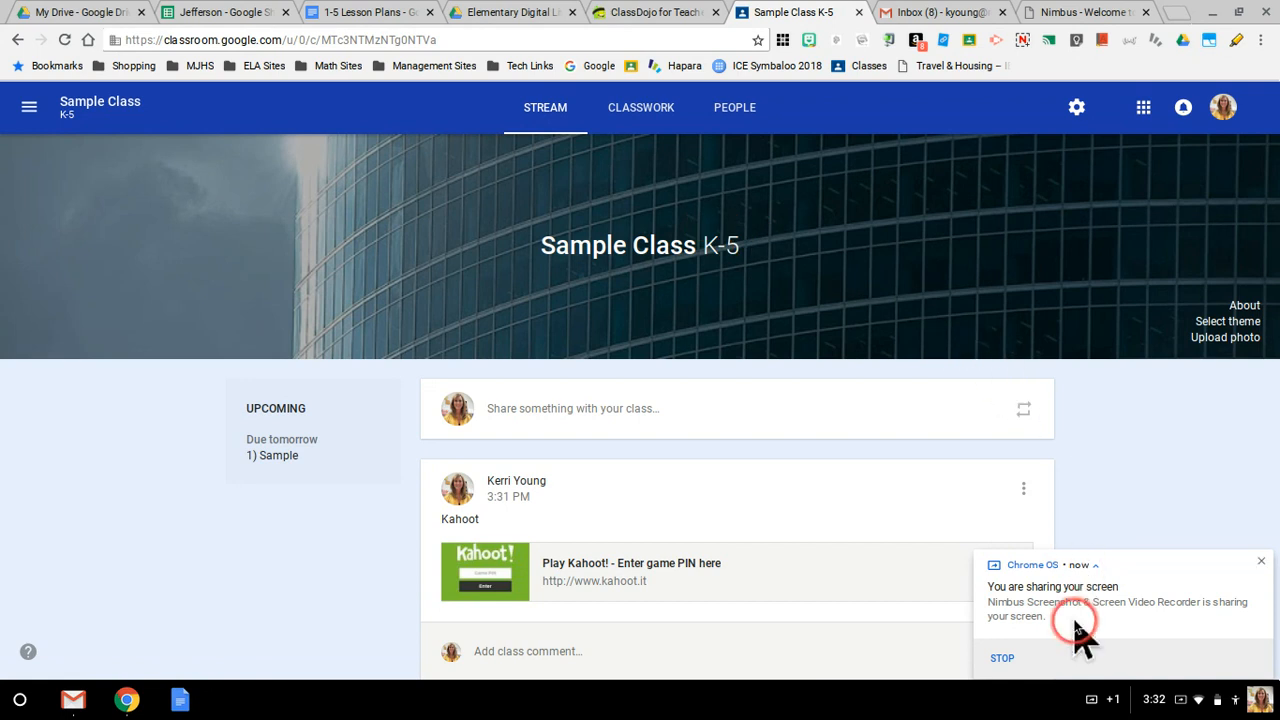